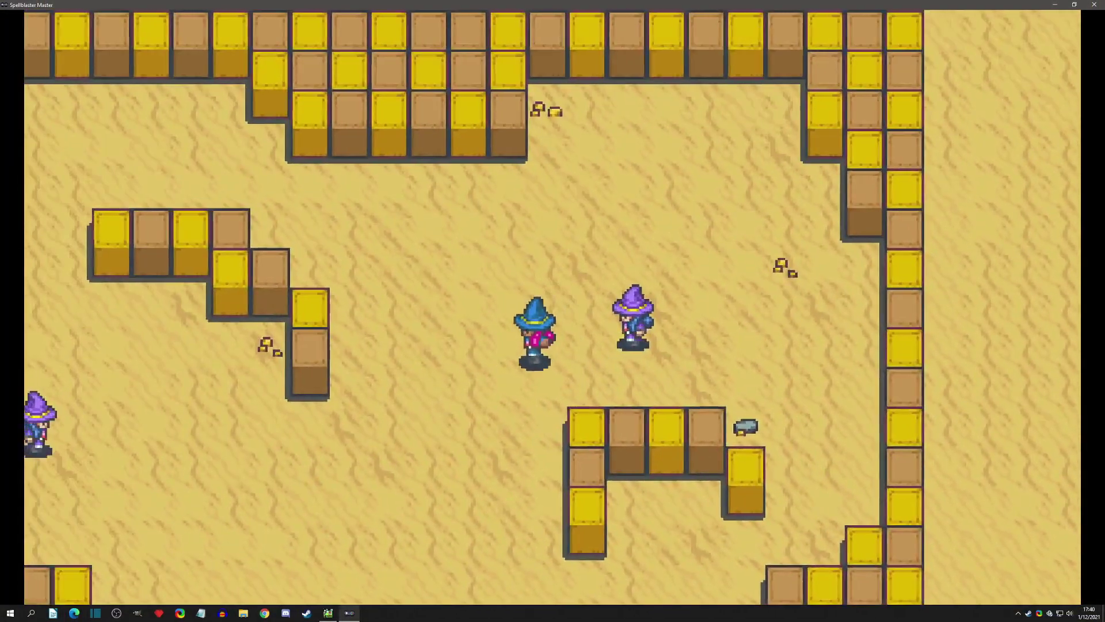
# Walk the player around the desert level in the running game to examine how the camera follows
pyautogui.press('a')
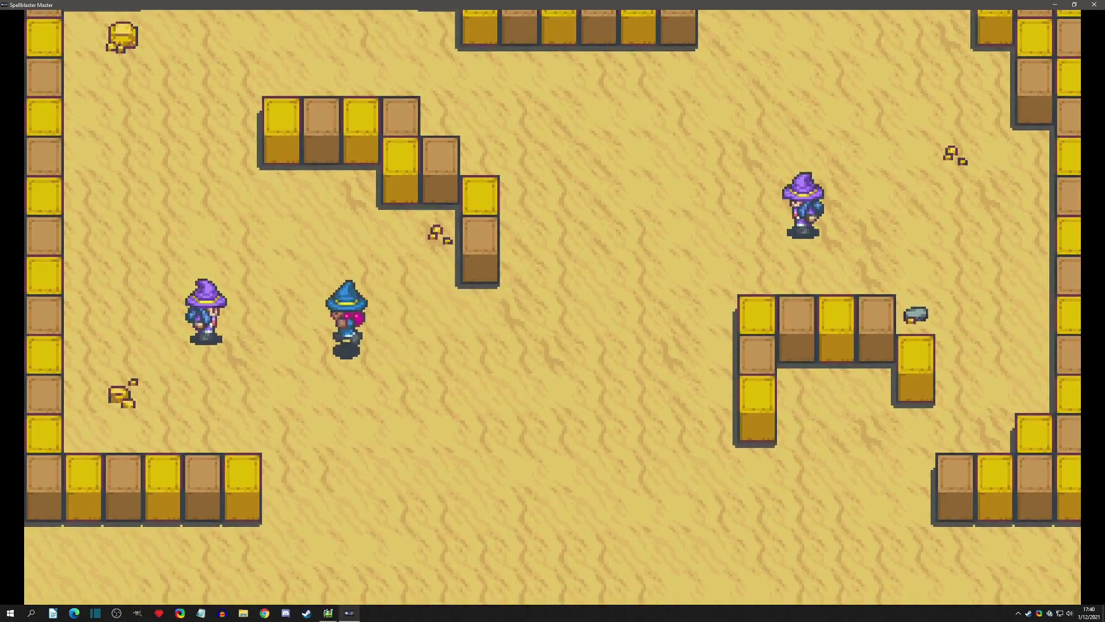
pyautogui.press('s')
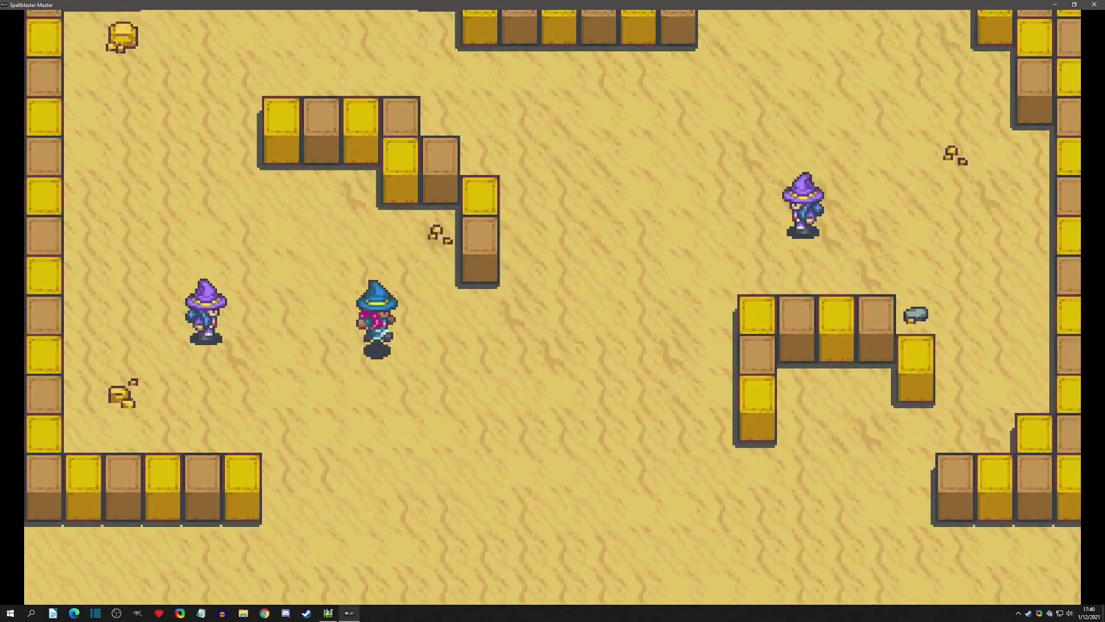
pyautogui.press('d')
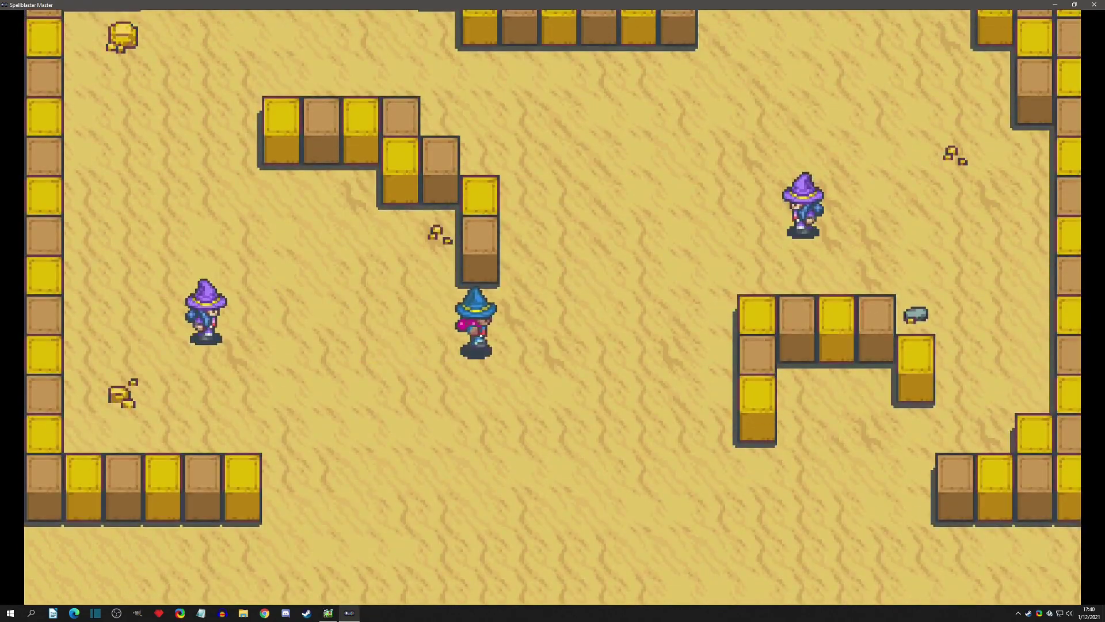
pyautogui.press('d')
pyautogui.press('w')
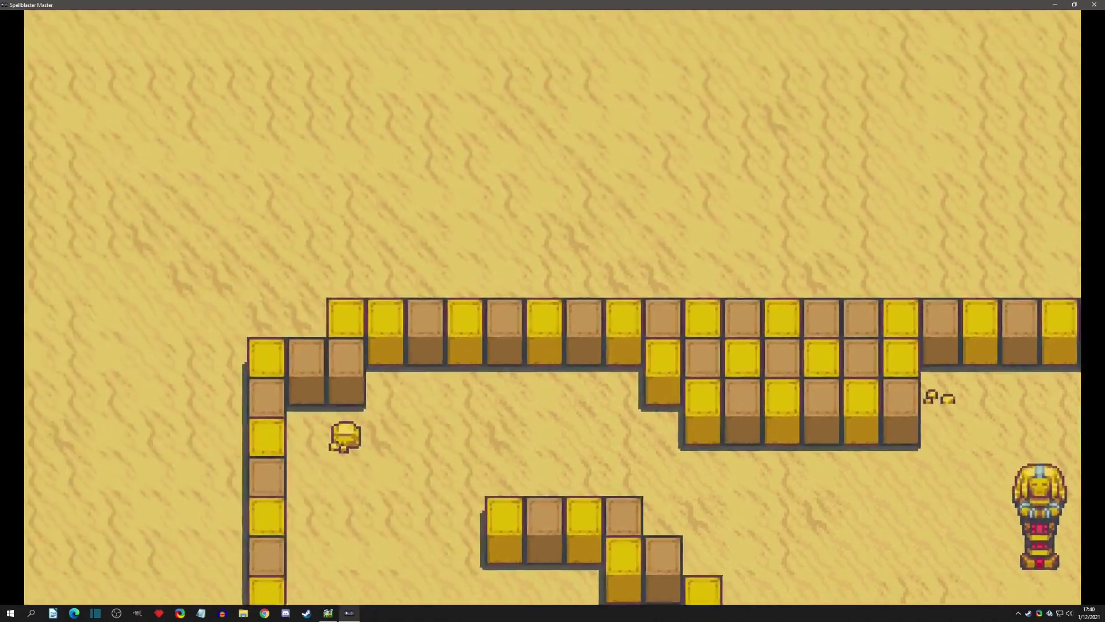
pyautogui.press('a')
pyautogui.press('s')
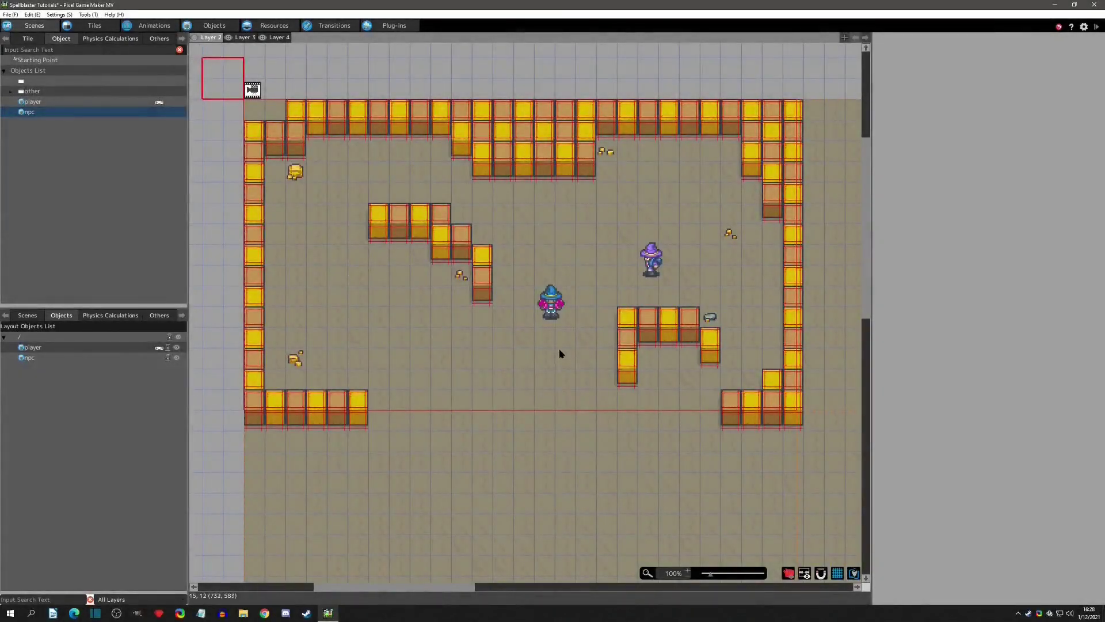
# Examine the player and npc objects and the wall layout in the desert scene
pyautogui.click(554, 311)
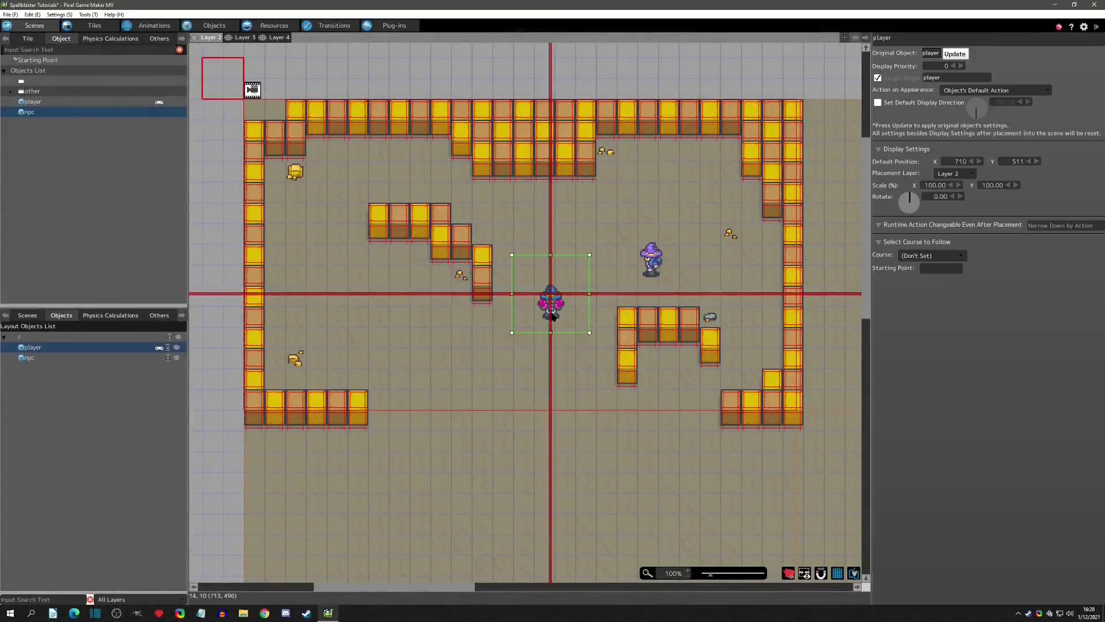
pyautogui.click(653, 265)
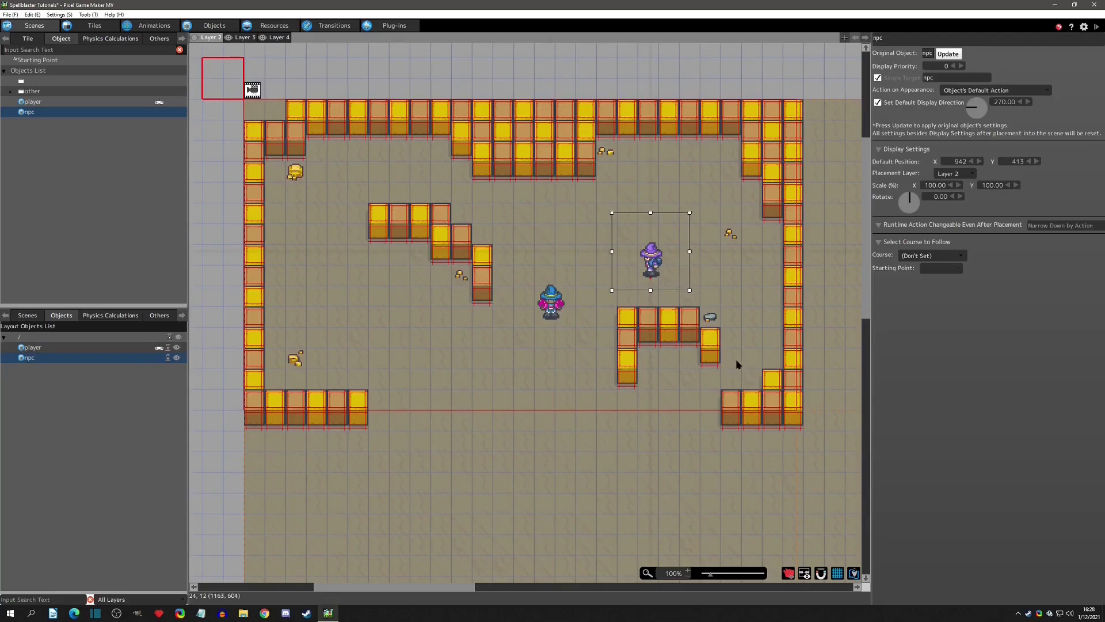
pyautogui.moveTo(768, 394); pyautogui.dragTo(496, 242, button='middle')
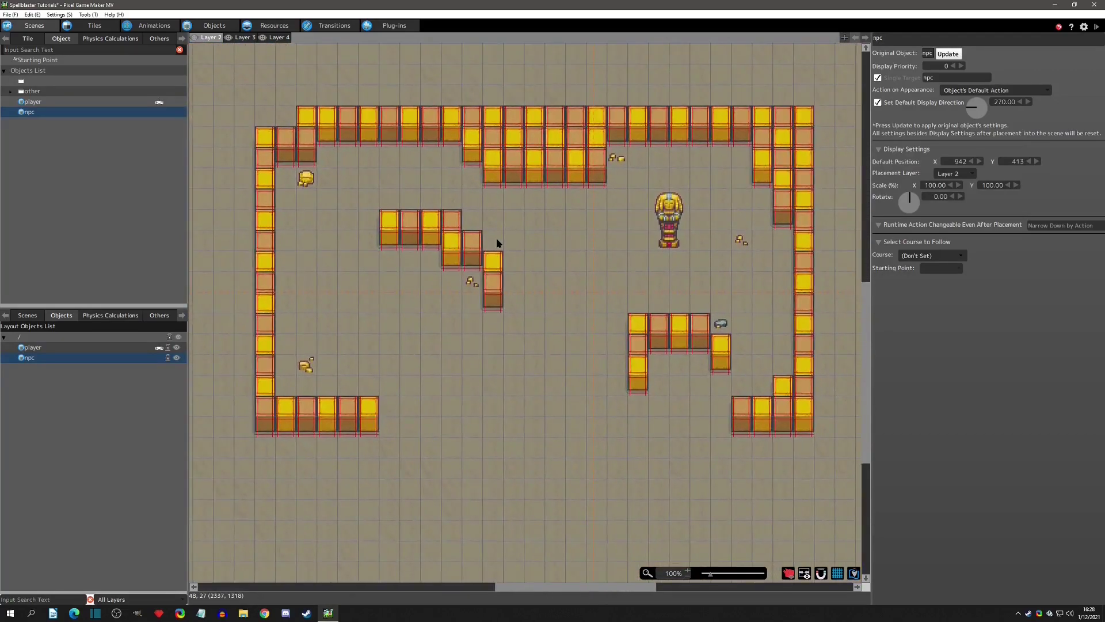
pyautogui.moveTo(395, 203)
pyautogui.mouseDown(button='middle')
pyautogui.moveTo(651, 321)
pyautogui.moveTo(547, 345)
pyautogui.moveTo(518, 312)
pyautogui.moveTo(666, 403)
pyautogui.mouseUp(button='middle')
pyautogui.moveTo(437, 237); pyautogui.dragTo(491, 275, button='middle')
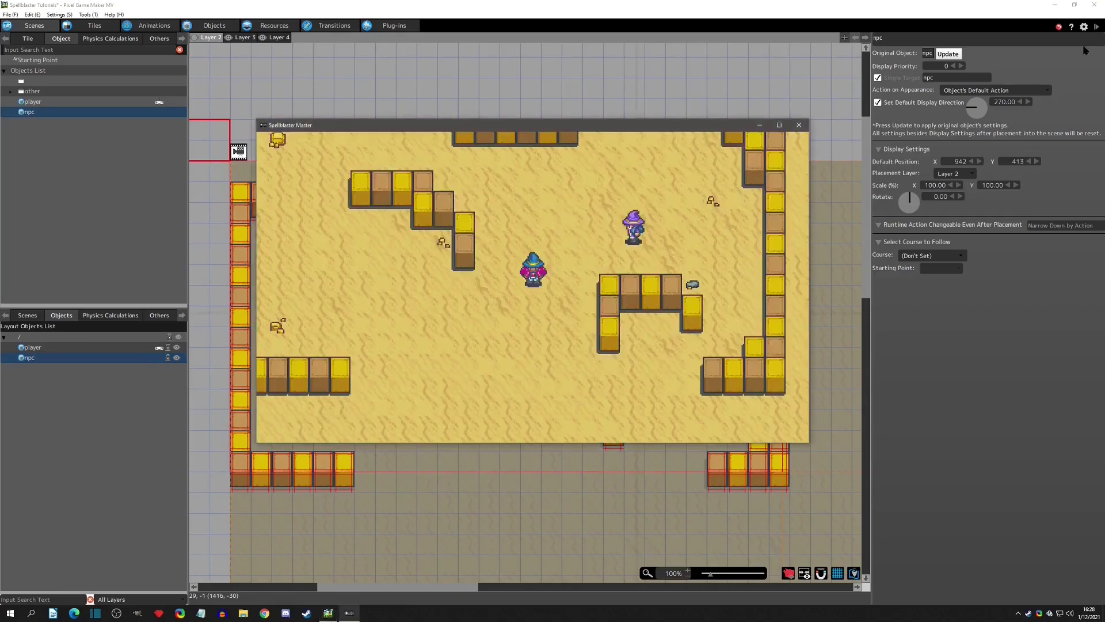
# Walk the player past the walls in the test run to check the current camera, and end the test
pyautogui.press('Down')
pyautogui.press('Right')
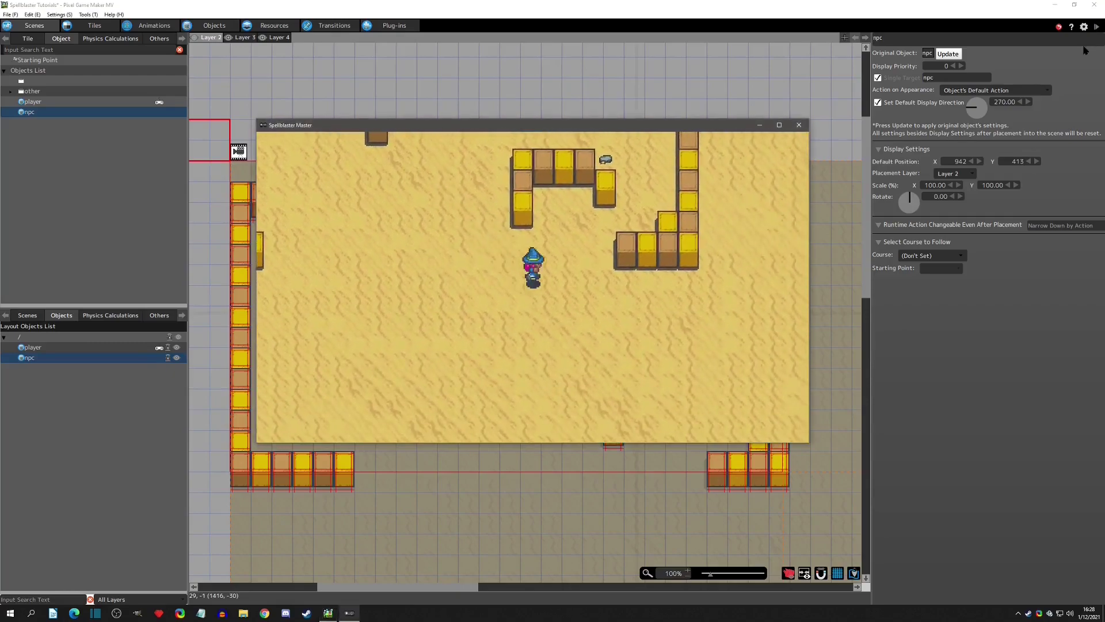
pyautogui.press('Down')
pyautogui.press('Right')
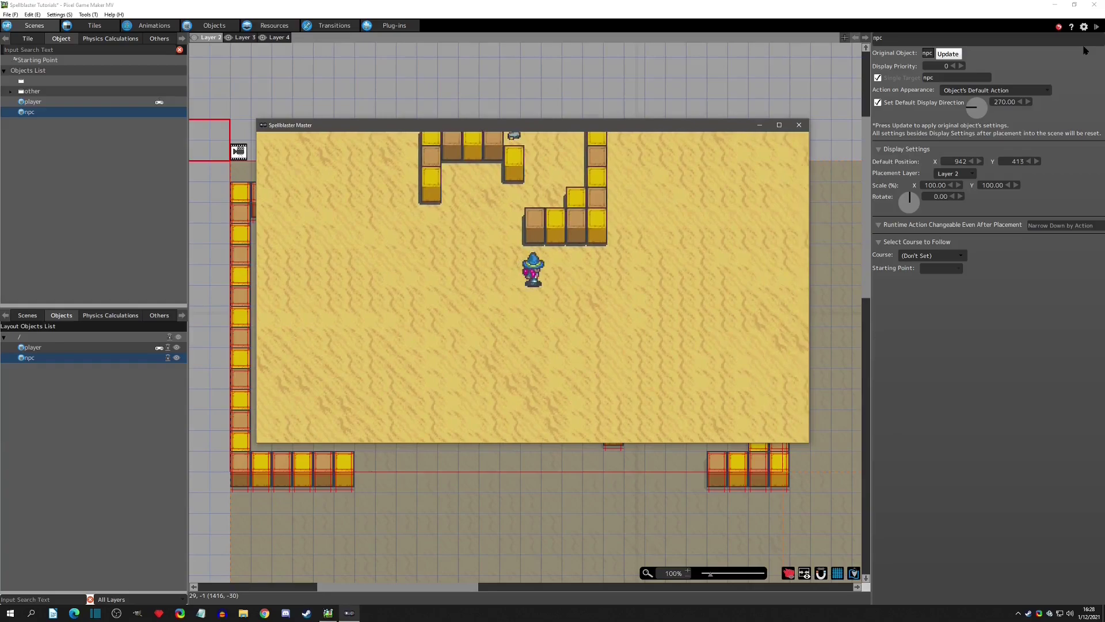
pyautogui.press('Right')
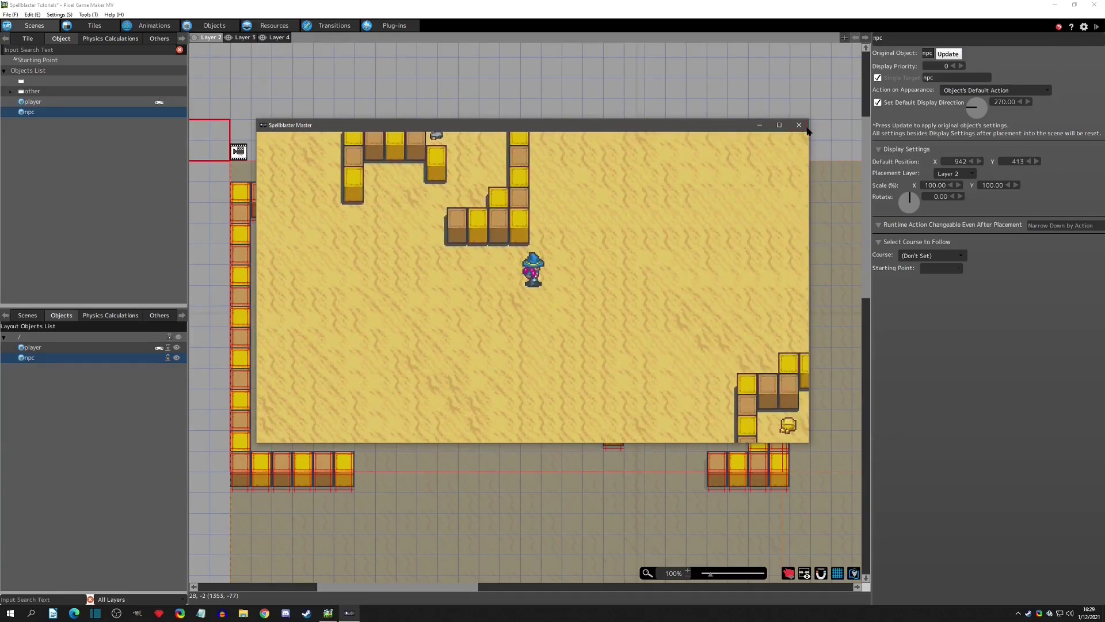
pyautogui.click(799, 125)
# Create a new object named "camera" in the Neutrals object group, with no animation selected
pyautogui.click(214, 26)
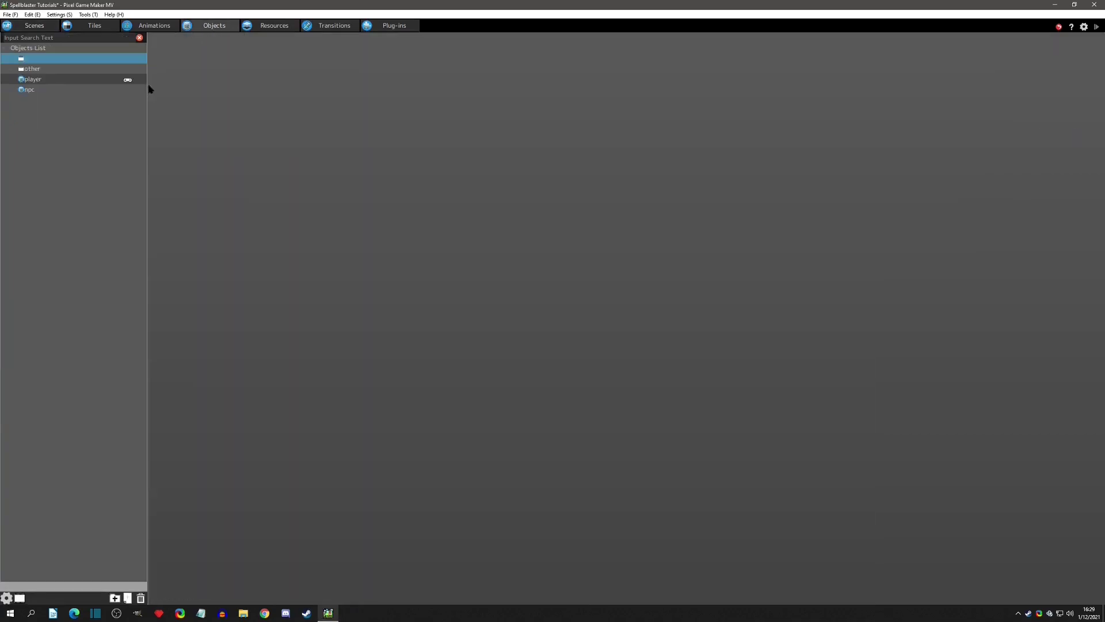
pyautogui.rightClick(53, 117)
pyautogui.click(75, 130)
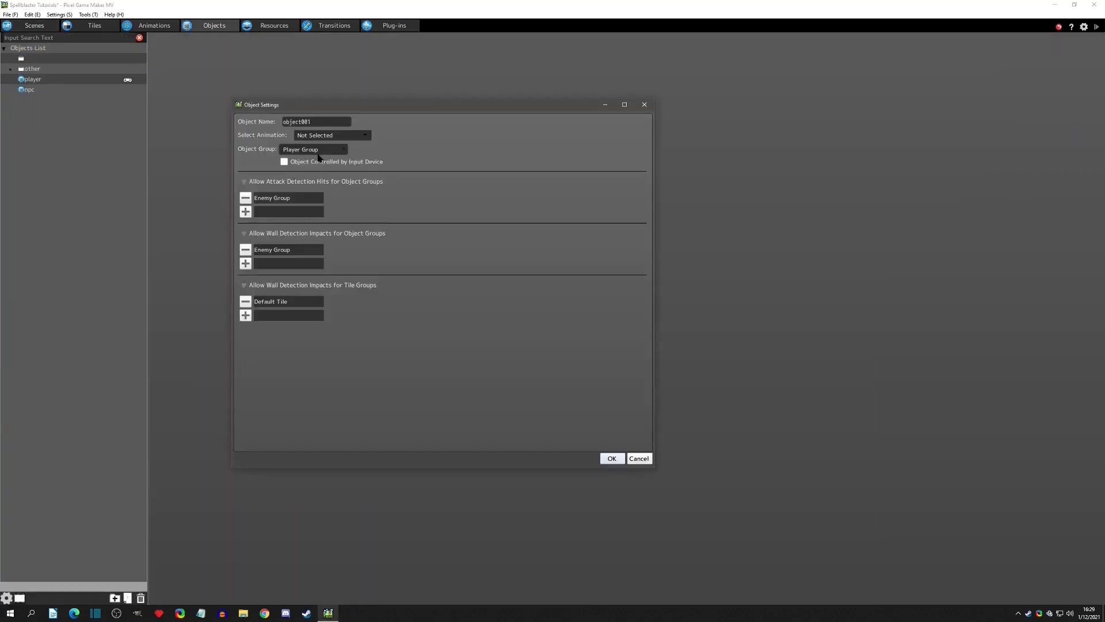
pyautogui.write('ca')
pyautogui.click(313, 151)
pyautogui.click(315, 178)
# Remove all attack and wall detection groups from the camera object's settings and confirm its creation
pyautogui.click(245, 197)
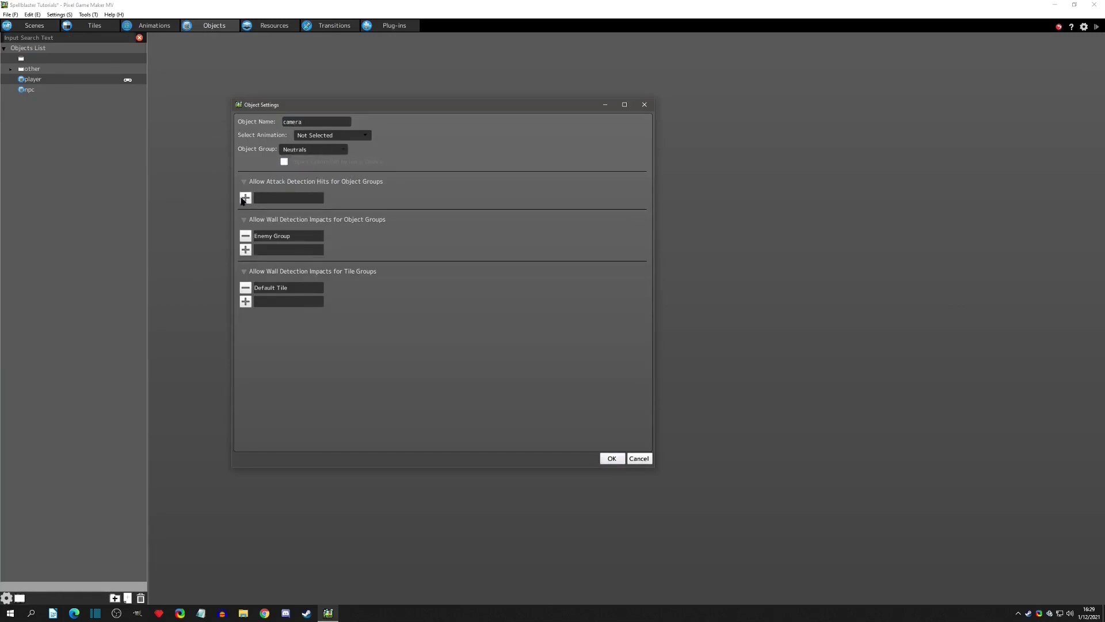
pyautogui.click(245, 236)
pyautogui.click(245, 275)
pyautogui.click(612, 458)
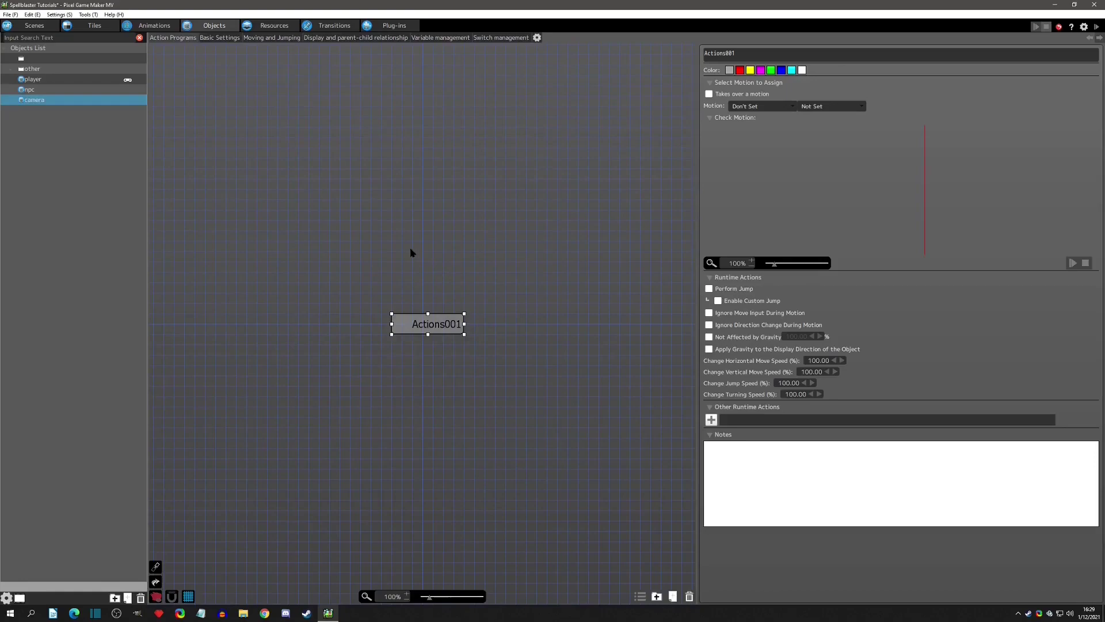
# Rename the camera object's first action "instant move to player"
pyautogui.moveTo(426, 330); pyautogui.dragTo(421, 331)
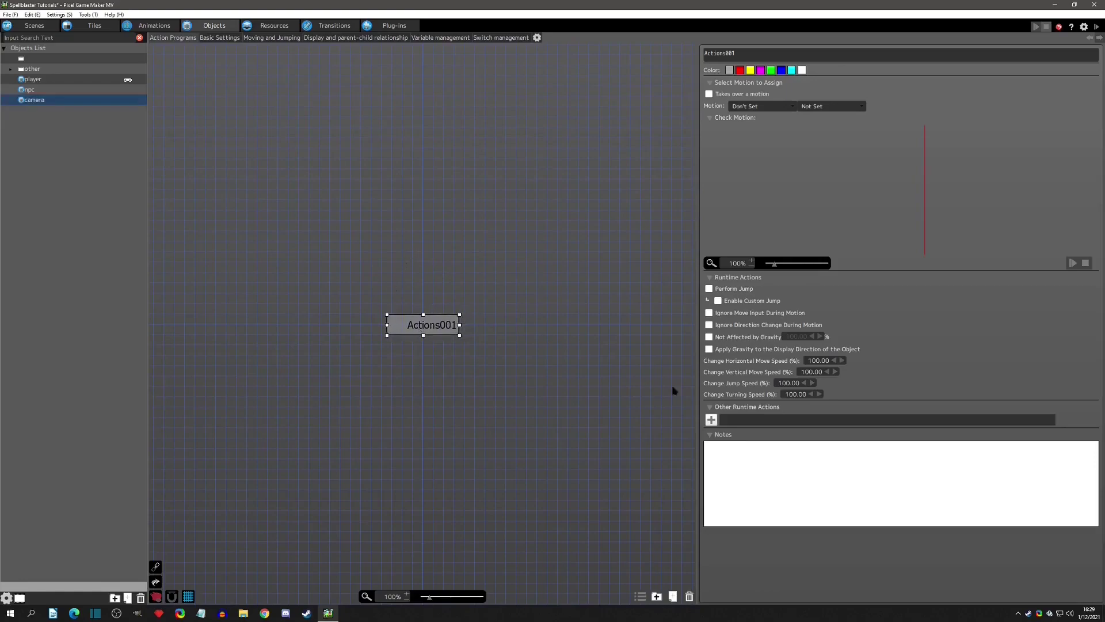
pyautogui.moveTo(768, 56); pyautogui.dragTo(583, 61)
pyautogui.write('move to player')
pyautogui.moveTo(459, 325)
pyautogui.mouseDown()
pyautogui.moveTo(491, 326)
pyautogui.moveTo(457, 326)
pyautogui.mouseUp()
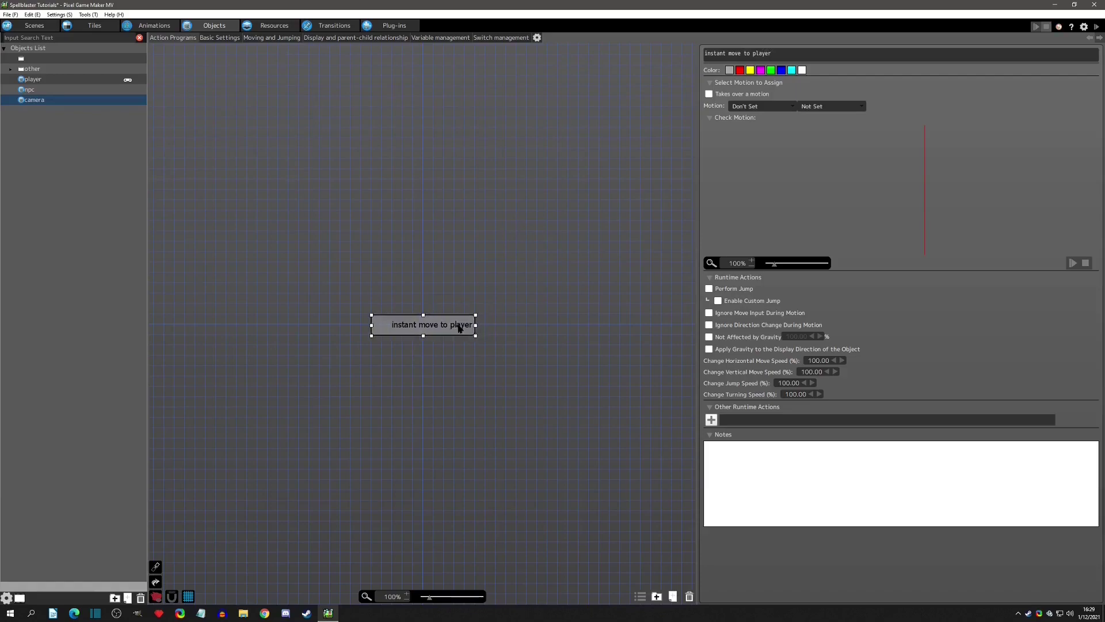
# Add a Move Object runtime action that moves to the center of the player object
pyautogui.click(712, 420)
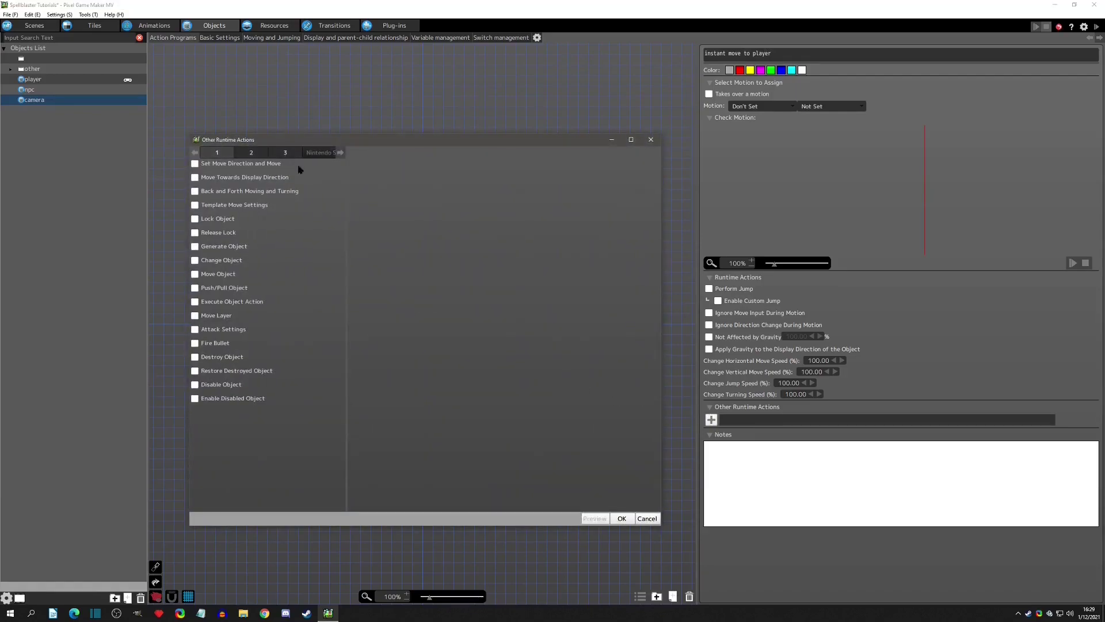
pyautogui.click(251, 155)
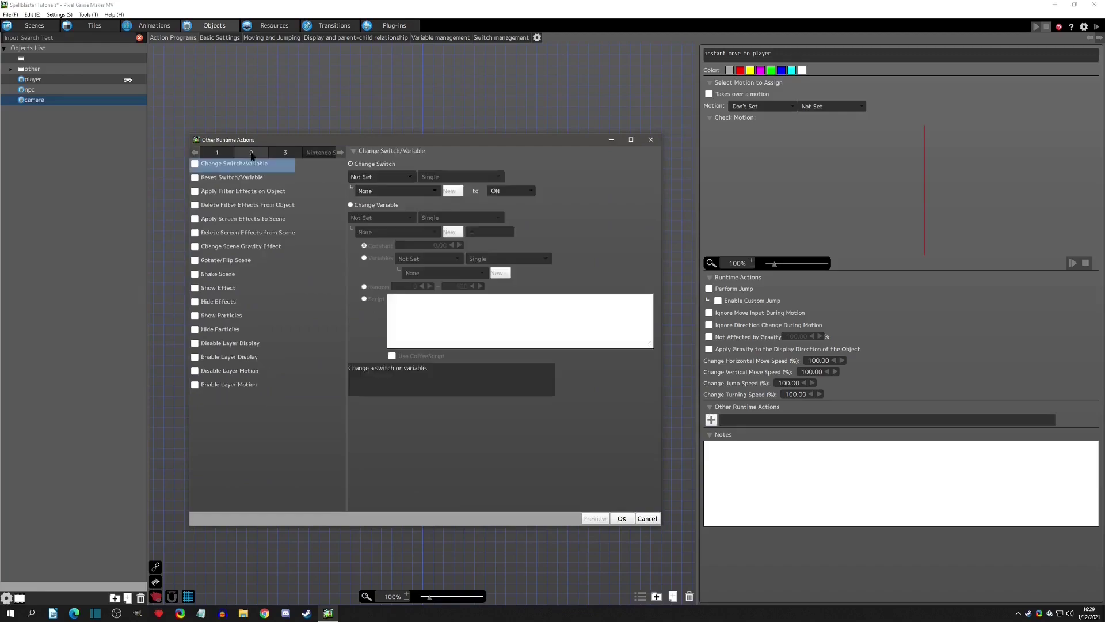
pyautogui.click(216, 153)
pyautogui.click(195, 274)
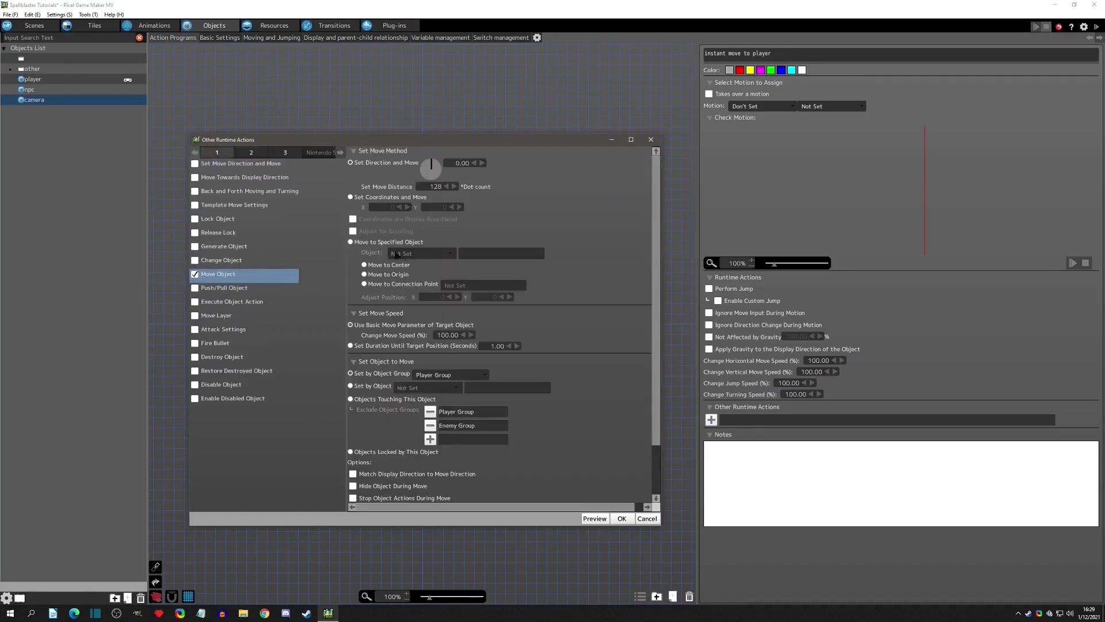
pyautogui.click(405, 257)
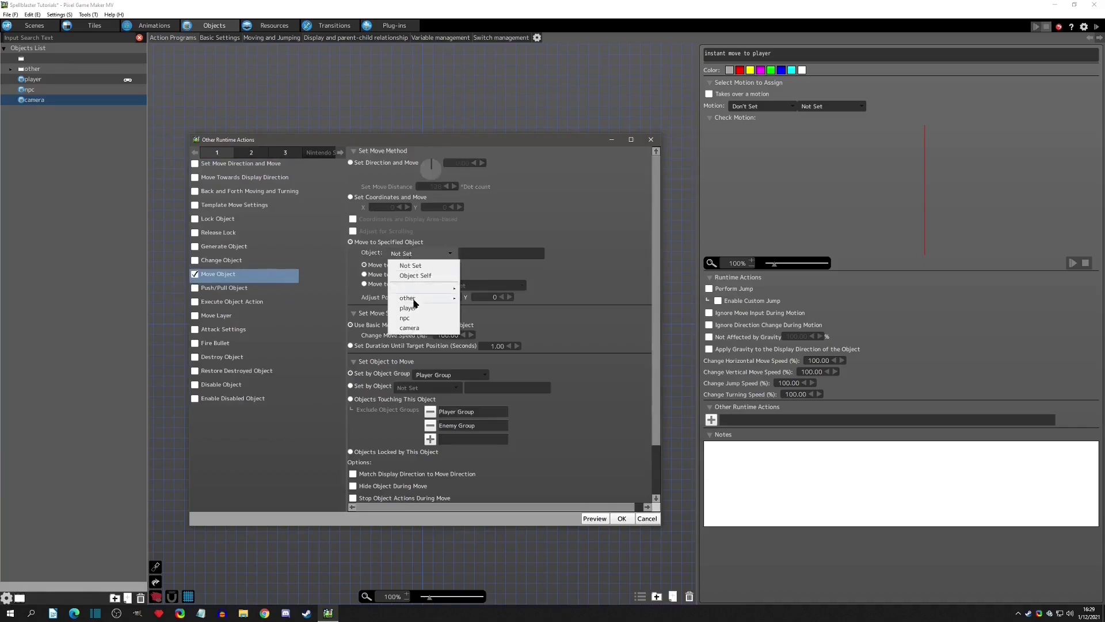
pyautogui.click(394, 271)
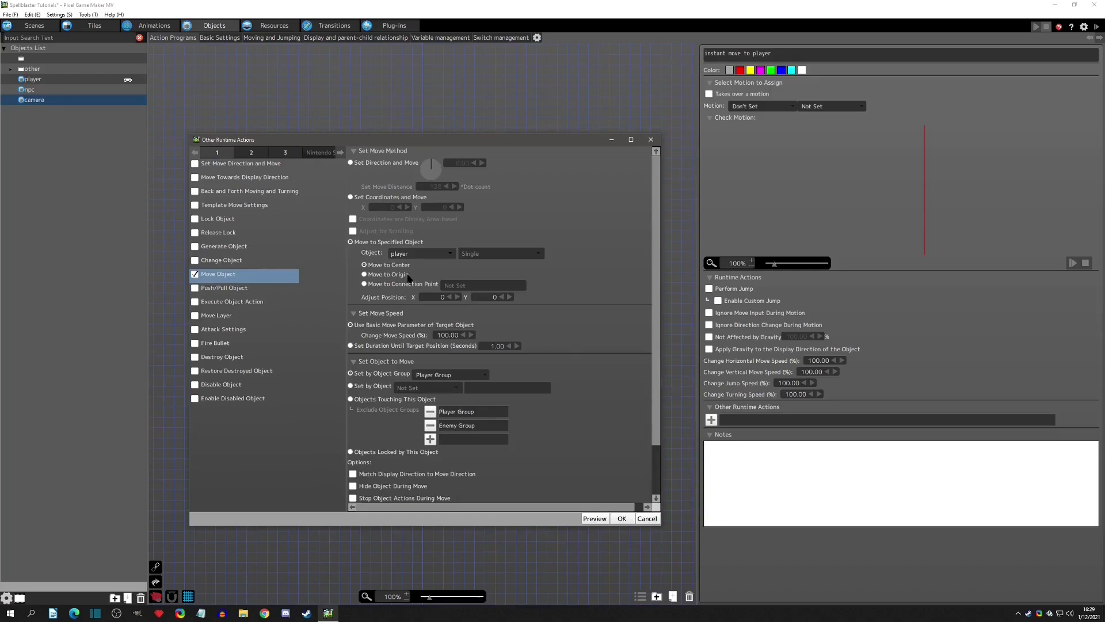
# Make the move speed use a duration until target position of 0.00 seconds
pyautogui.scroll(-1, 414, 285)
pyautogui.click(415, 304)
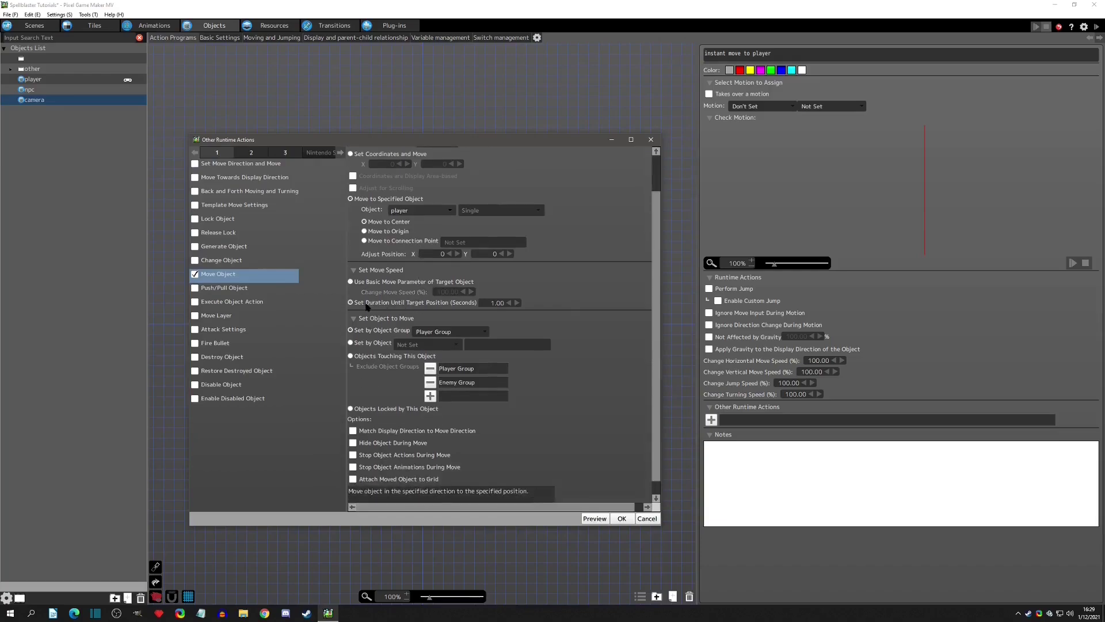
pyautogui.doubleClick(494, 303)
pyautogui.click(624, 298)
# Set the object to move to Object Self and confirm the Move Object action
pyautogui.click(385, 344)
pyautogui.click(406, 344)
pyautogui.click(412, 367)
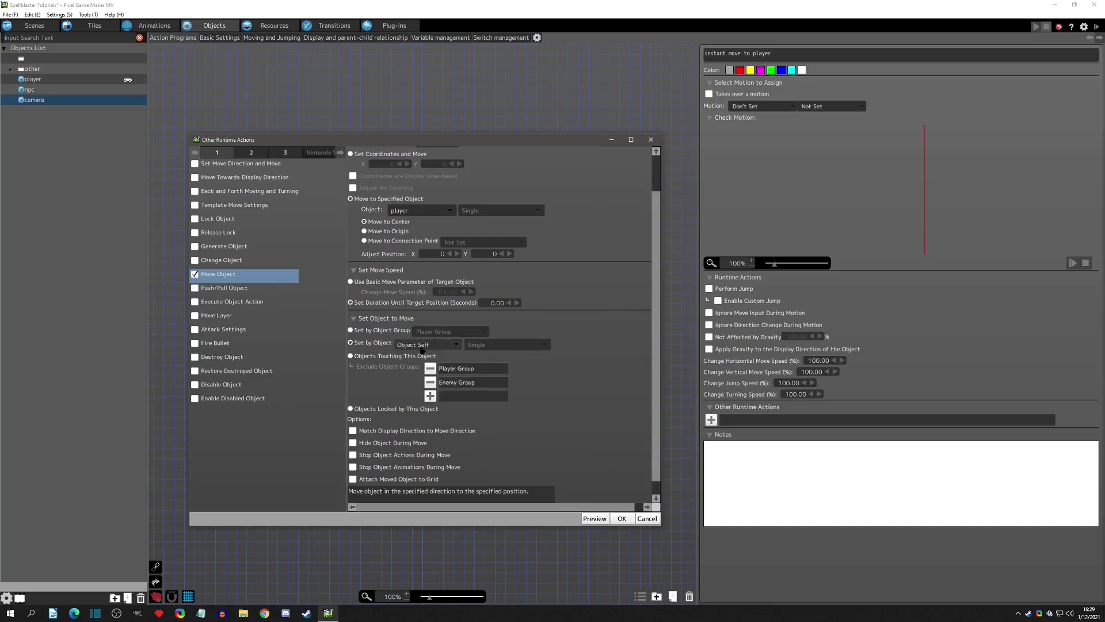
pyautogui.scroll(-1, 484, 375)
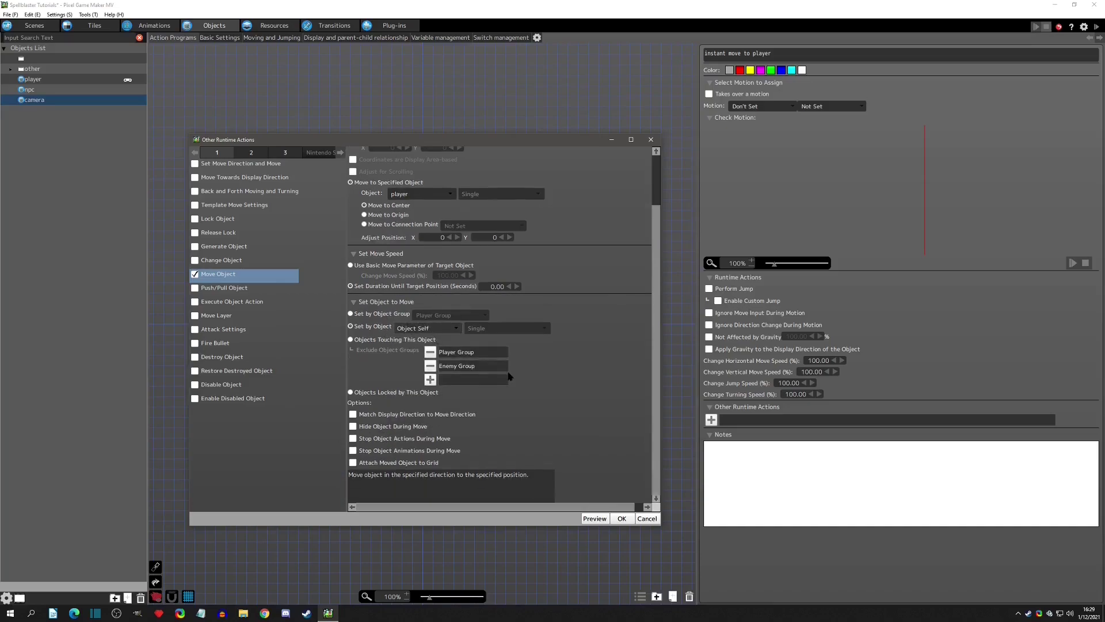
pyautogui.click(620, 518)
# Duplicate the "instant move to player" action, place the copy below it, and rename it "smooth loop"
pyautogui.moveTo(435, 355); pyautogui.dragTo(443, 299, button='middle')
pyautogui.hotkey('ctrl', 'c')
pyautogui.hotkey('ctrl', 'v')
pyautogui.moveTo(442, 306); pyautogui.dragTo(415, 311)
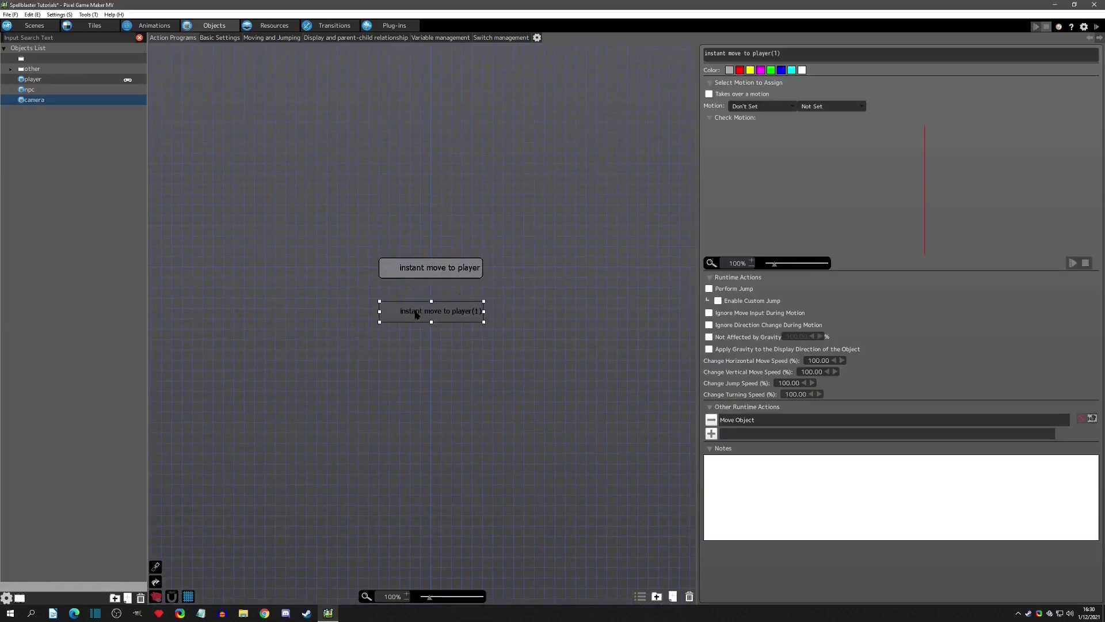
pyautogui.moveTo(814, 54); pyautogui.dragTo(543, 71)
pyautogui.write('smooth loop')
# Link the "instant move to player" action to "smooth loop" and space the two boxes slightly apart
pyautogui.click(436, 268)
pyautogui.rightClick(438, 268)
pyautogui.click(451, 282)
pyautogui.click(434, 307)
pyautogui.moveTo(435, 313); pyautogui.dragTo(433, 321)
# Enable Stop Object Actions During Move in the "instant move to player" Move Object action
pyautogui.click(433, 274)
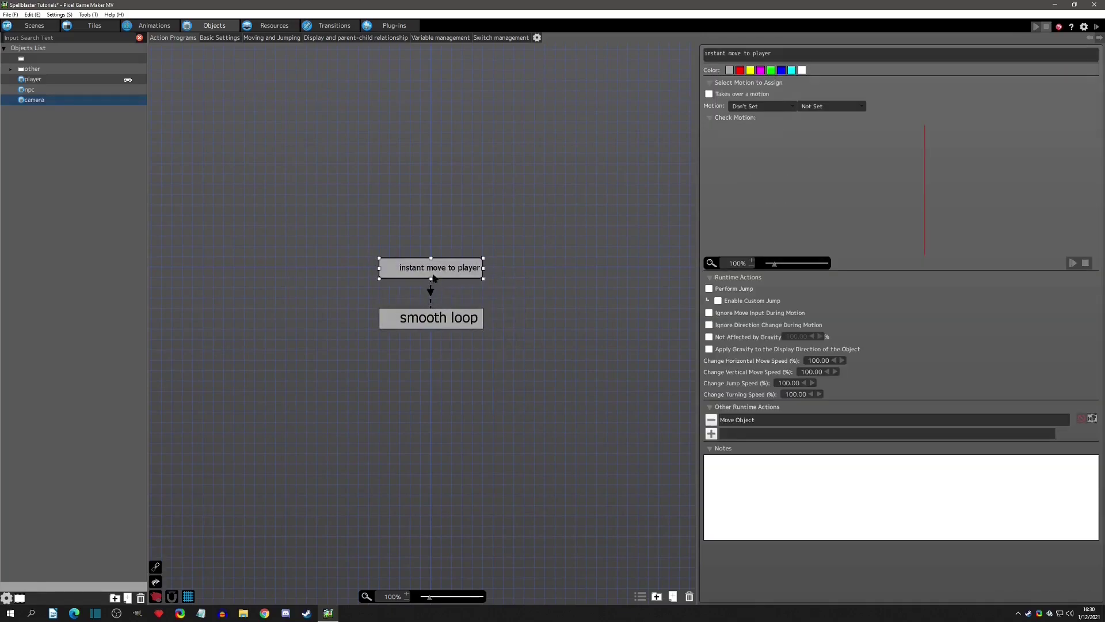
pyautogui.doubleClick(746, 420)
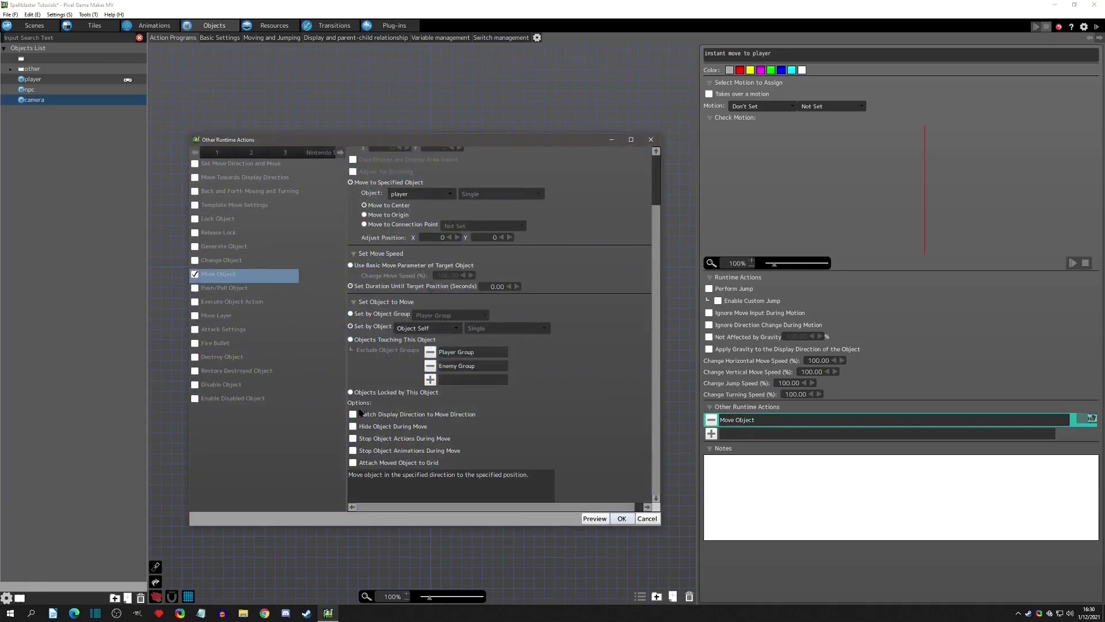
pyautogui.click(353, 438)
pyautogui.click(622, 518)
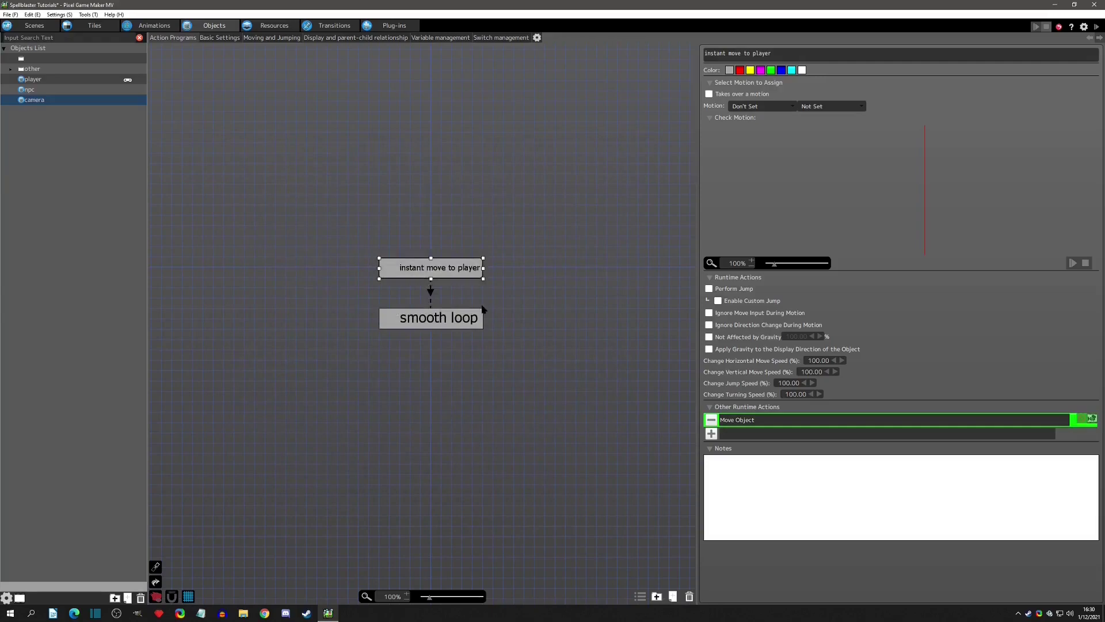
# Set the link from "instant move to player" to "smooth loop" to change unconditionally
pyautogui.click(431, 292)
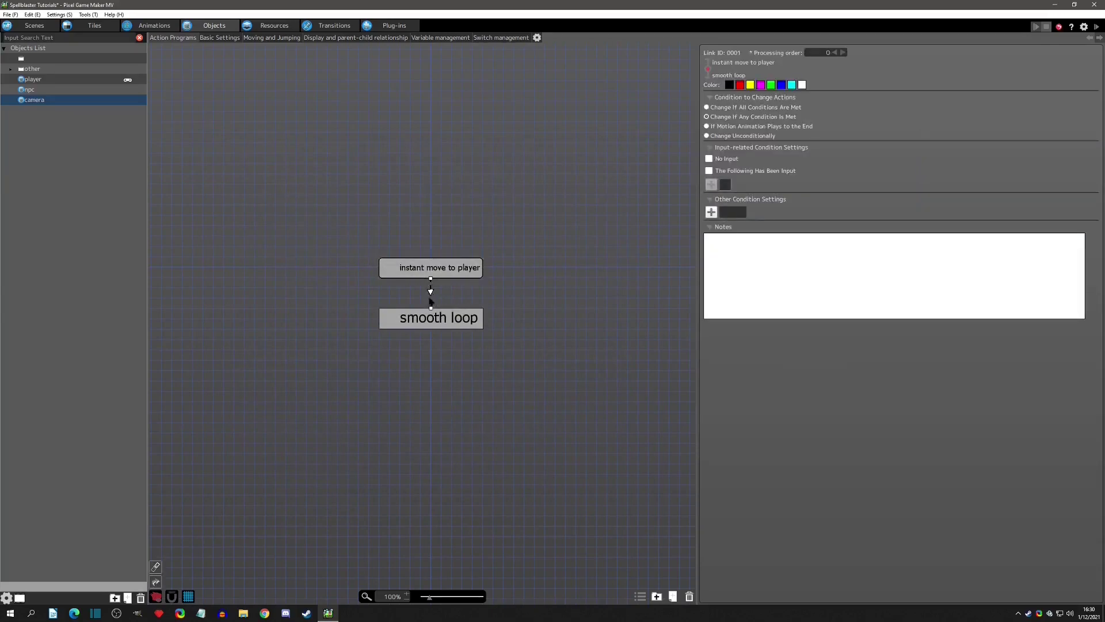
pyautogui.click(707, 136)
pyautogui.click(434, 275)
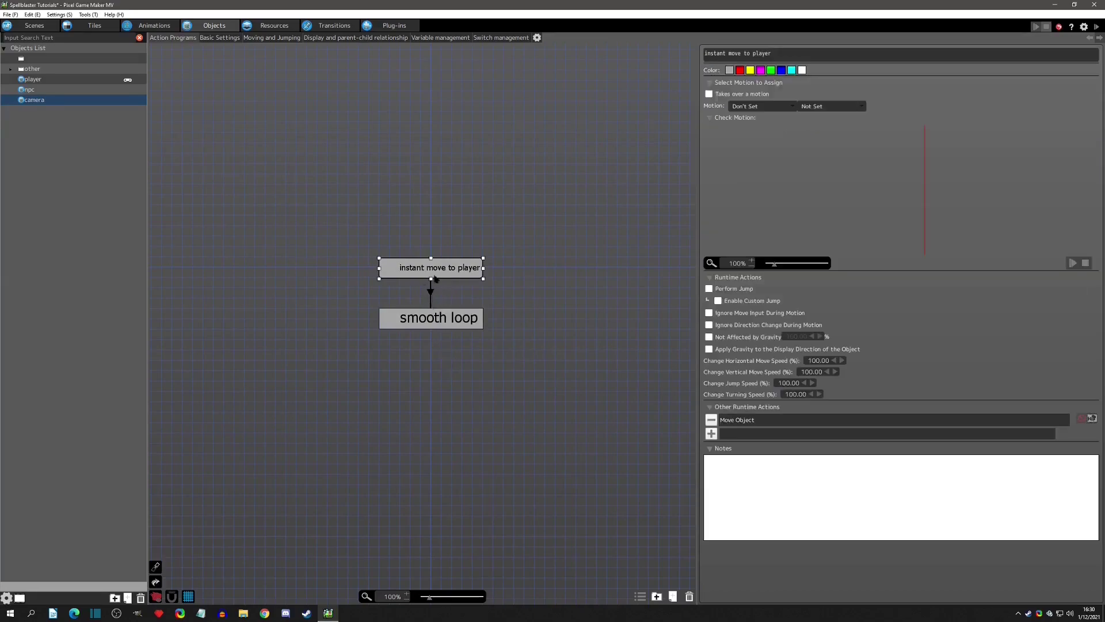
# Set the duration until target position to 0.20 seconds in the "smooth loop" Move Object action
pyautogui.click(463, 328)
pyautogui.doubleClick(749, 424)
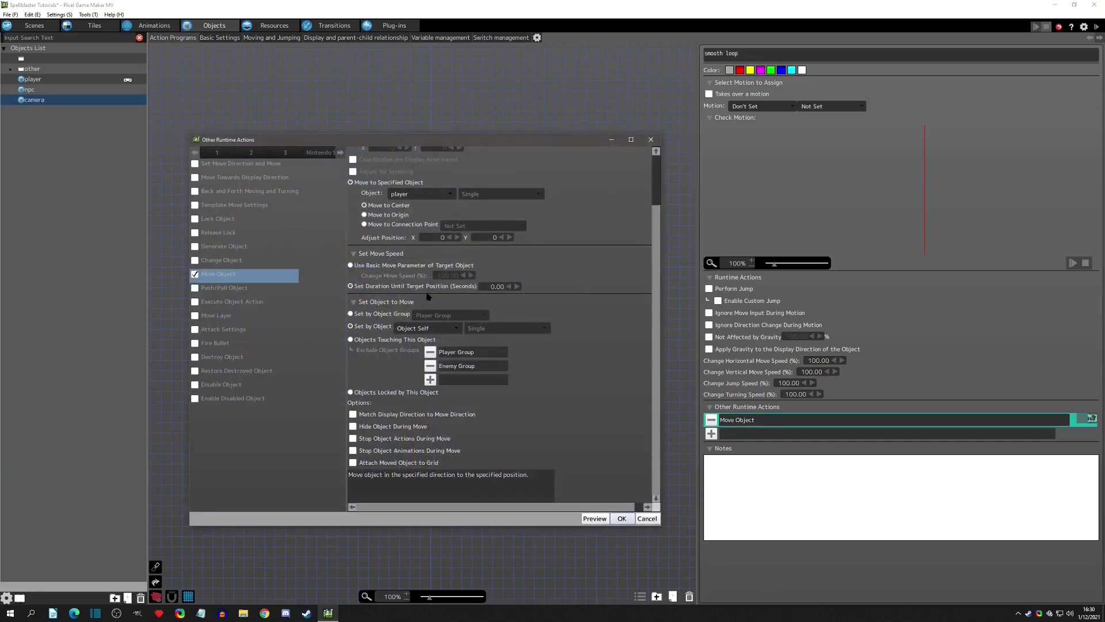
pyautogui.click(488, 287)
pyautogui.press('BackSpace')
pyautogui.click(621, 519)
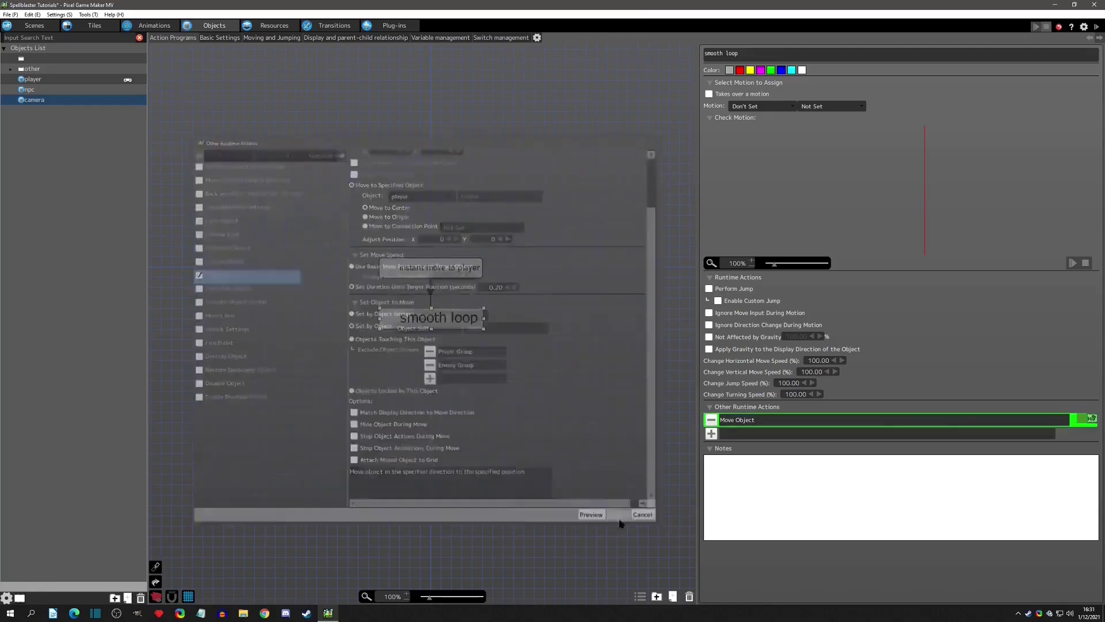
pyautogui.doubleClick(760, 420)
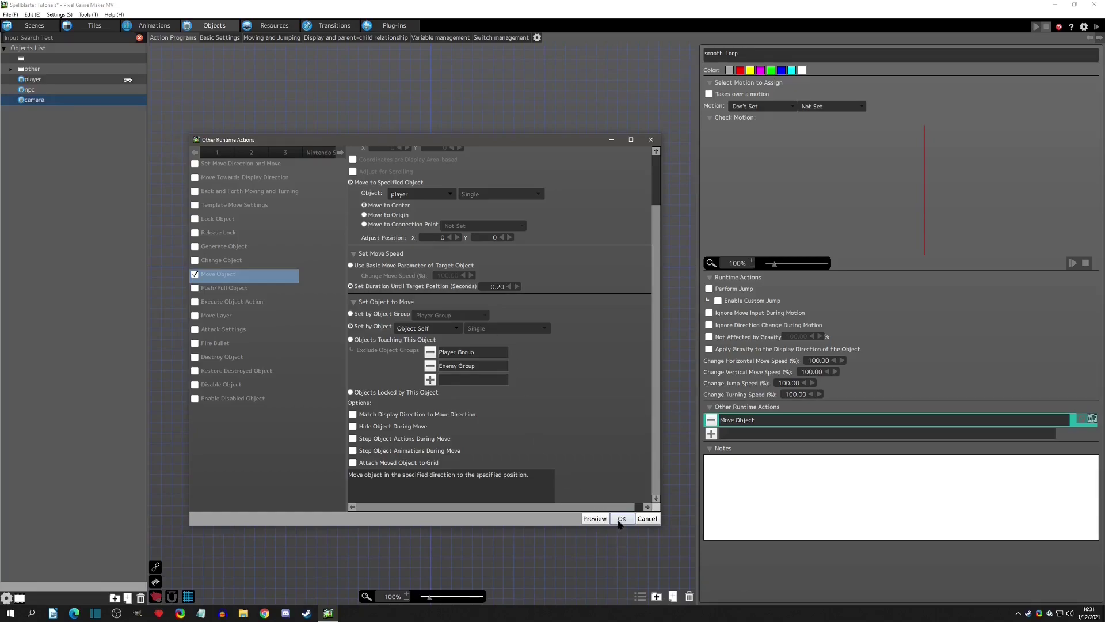
pyautogui.click(622, 518)
# Duplicate the "smooth loop" action, place the copy directly below it, and rename it "smooth loopback"
pyautogui.click(453, 318)
pyautogui.hotkey('ctrl', 'c')
pyautogui.click(437, 355)
pyautogui.hotkey('ctrl', 'v')
pyautogui.moveTo(467, 366); pyautogui.dragTo(422, 365)
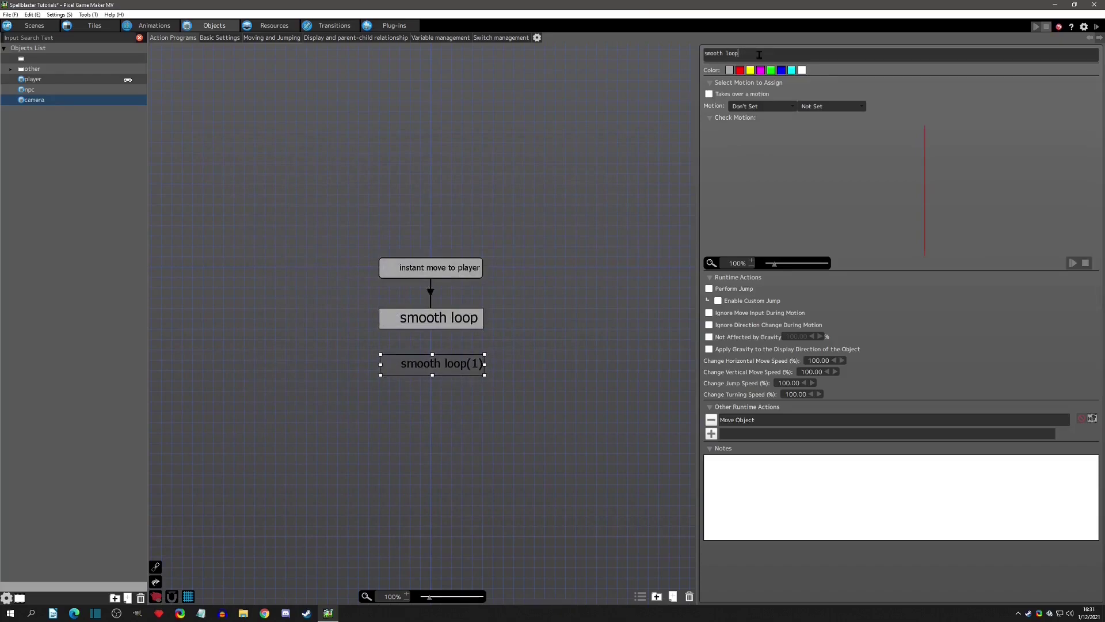
pyautogui.write('k')
# Link "smooth loop" to "smooth loopback" with an After Certain Time Passes condition of 0.00 seconds, offsetting the link to one side
pyautogui.click(445, 342)
pyautogui.click(427, 365)
pyautogui.moveTo(428, 332); pyautogui.dragTo(419, 326)
pyautogui.click(711, 212)
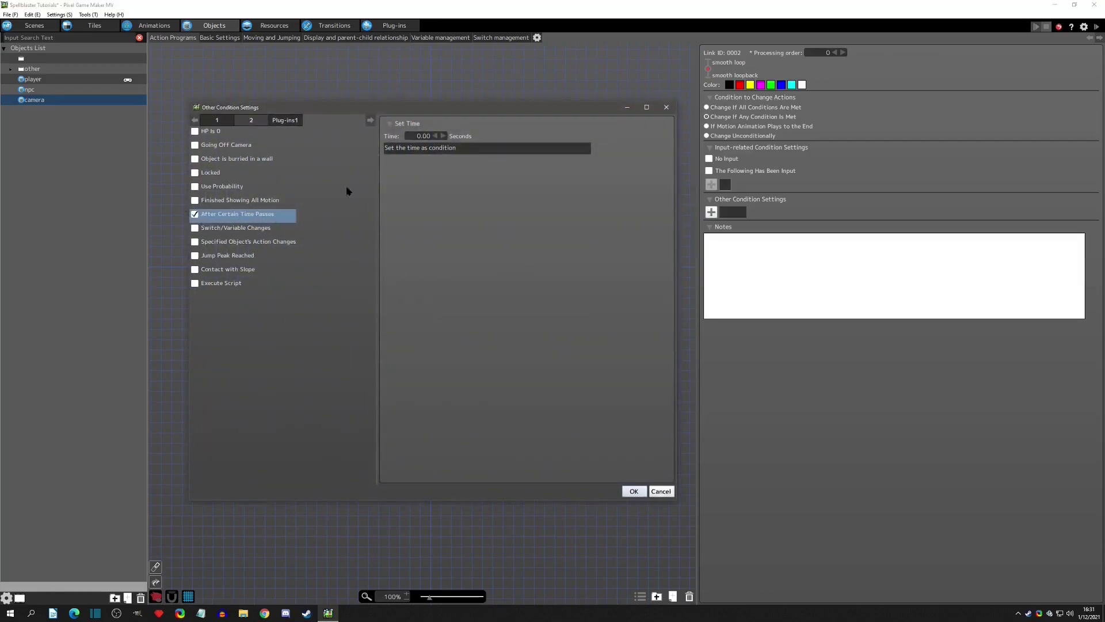
pyautogui.click(634, 491)
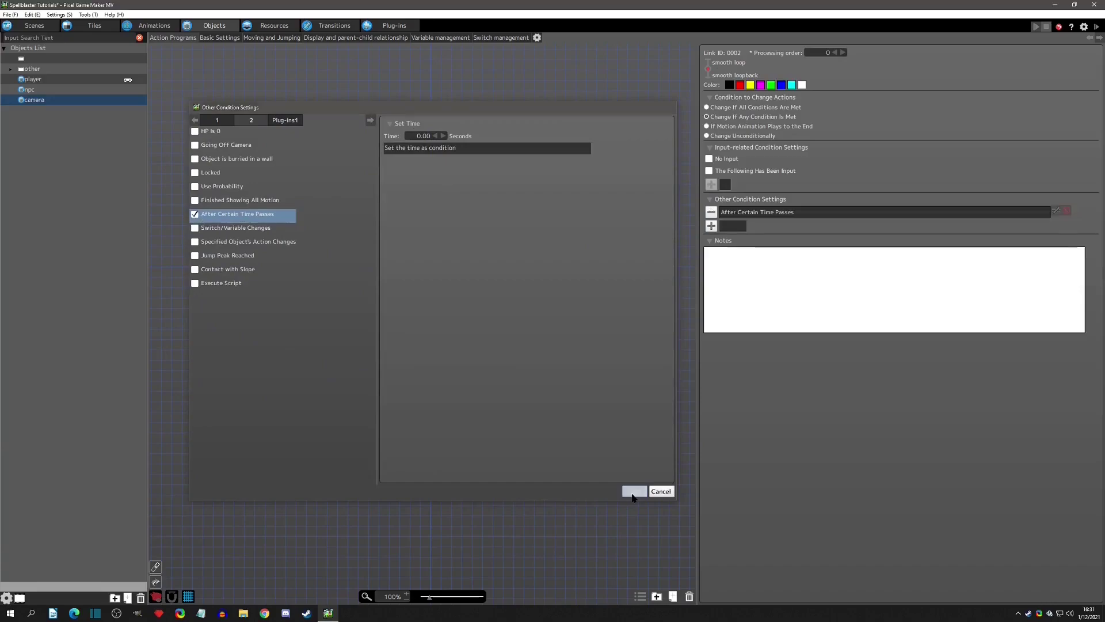
pyautogui.click(413, 345)
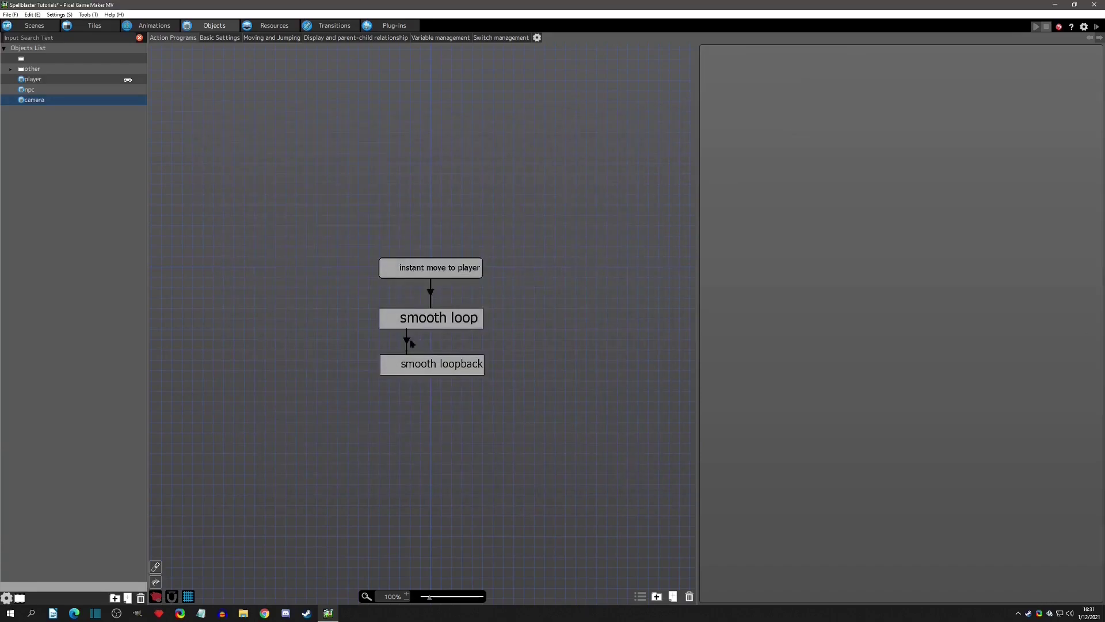
pyautogui.click(408, 342)
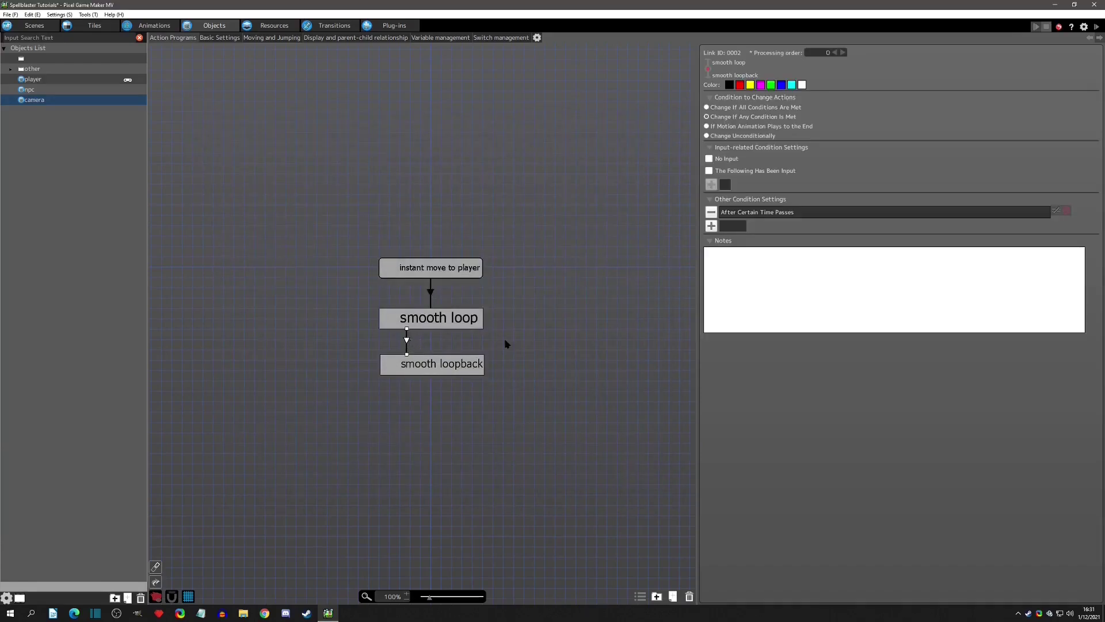
# Link "smooth loopback" back to "smooth loop" with an After Certain Time Passes condition, offsetting the link to the opposite side
pyautogui.moveTo(473, 363); pyautogui.dragTo(461, 323, button='right')
pyautogui.click(432, 342)
pyautogui.moveTo(433, 333); pyautogui.dragTo(459, 332)
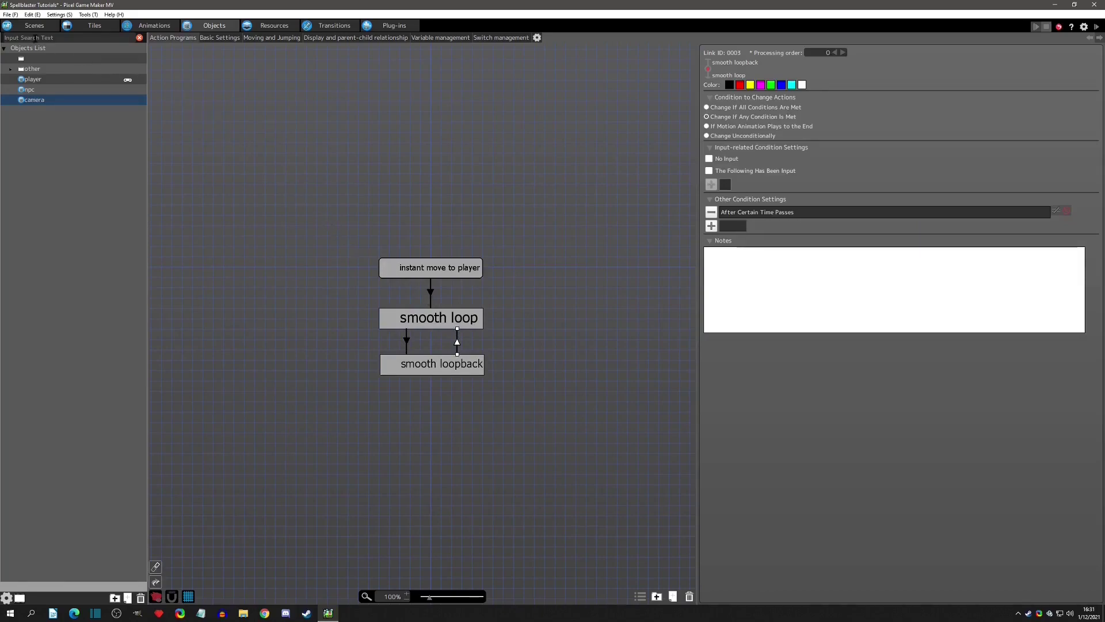
# Place the camera object in the scene at about X 210, Y -124, and make it the scene Camera's target object
pyautogui.click(29, 27)
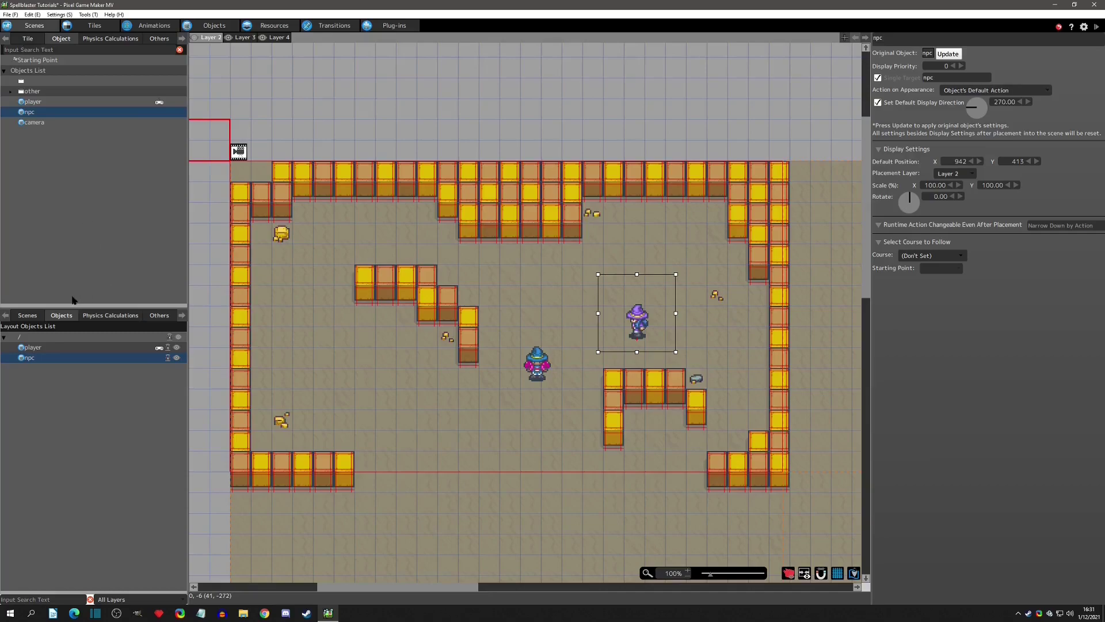
pyautogui.moveTo(44, 122); pyautogui.dragTo(320, 110)
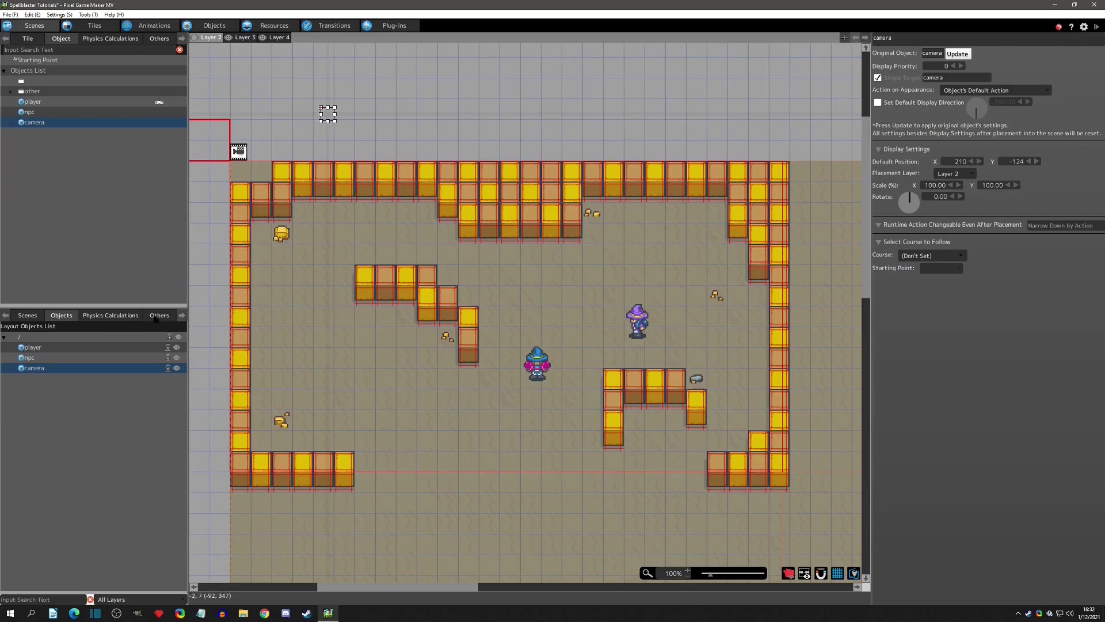
pyautogui.click(156, 317)
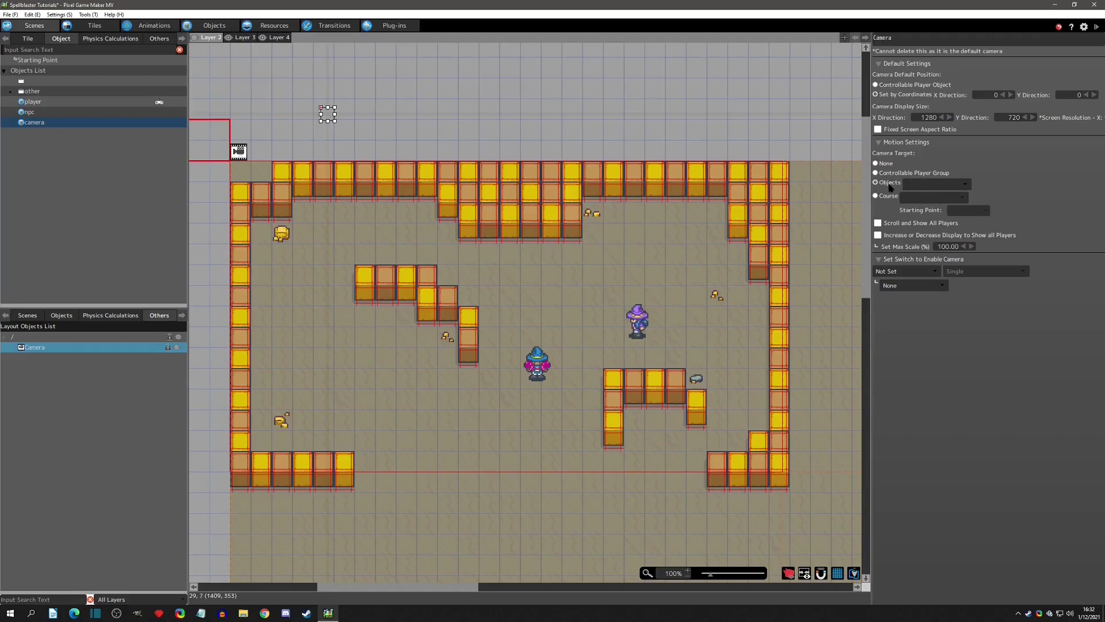
pyautogui.click(918, 185)
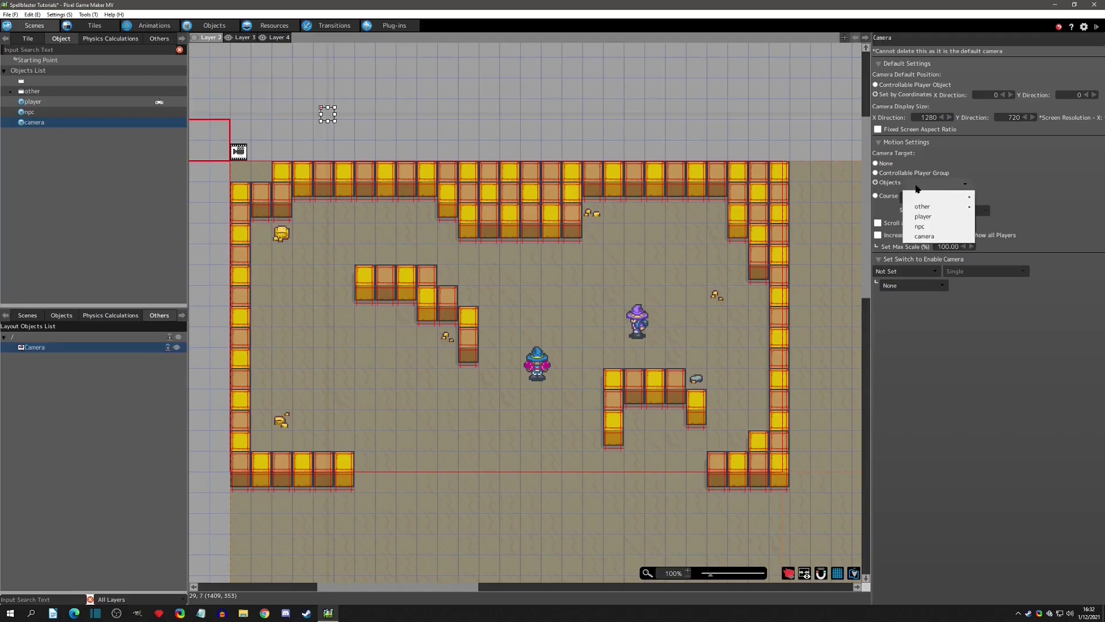
pyautogui.click(924, 237)
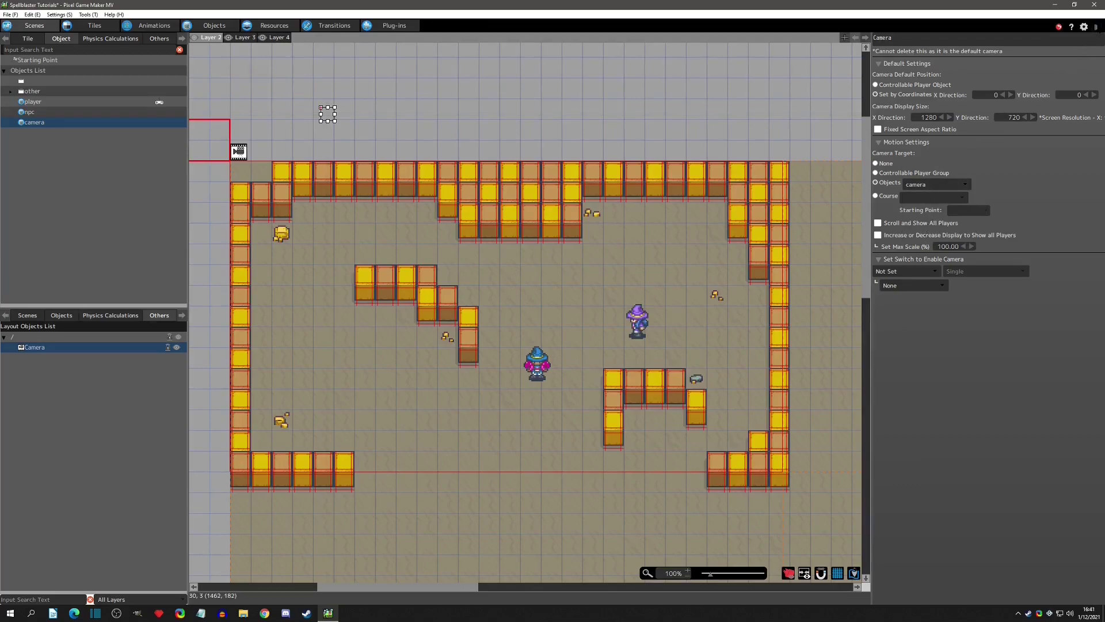
# Test play the game, walking the player down and up to check the camera follow, and close the test window
pyautogui.click(1094, 27)
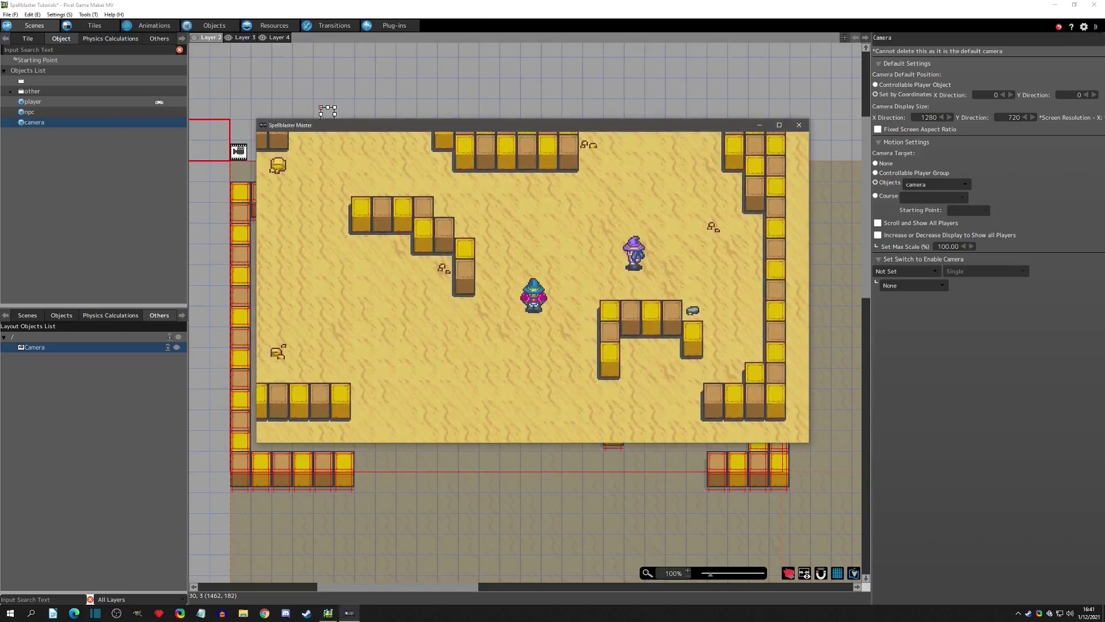
pyautogui.press('Down')
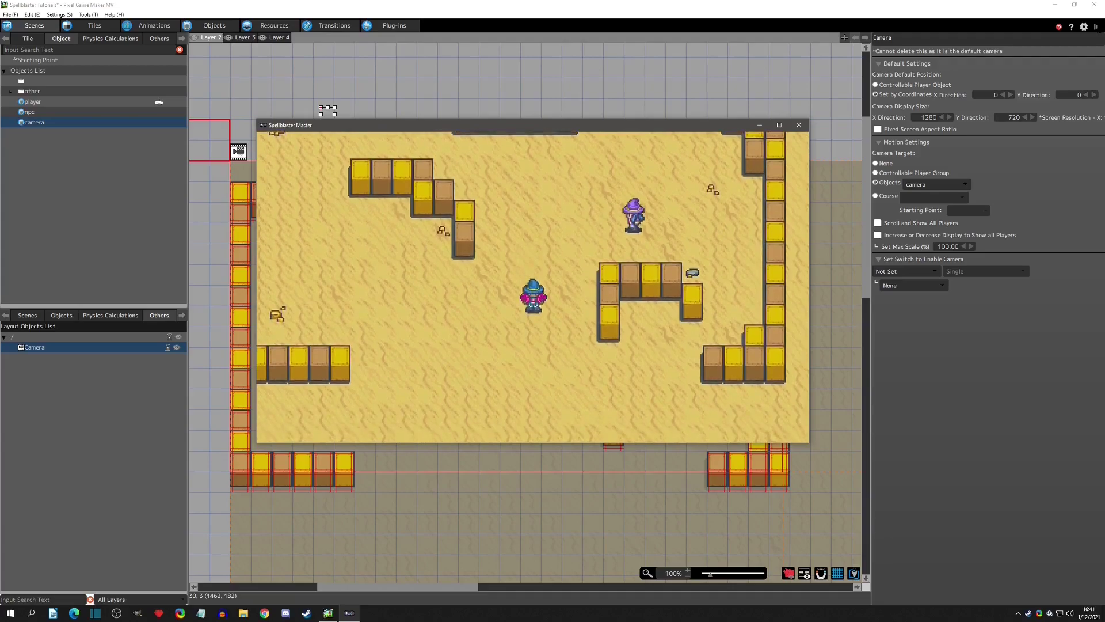
pyautogui.press('Up')
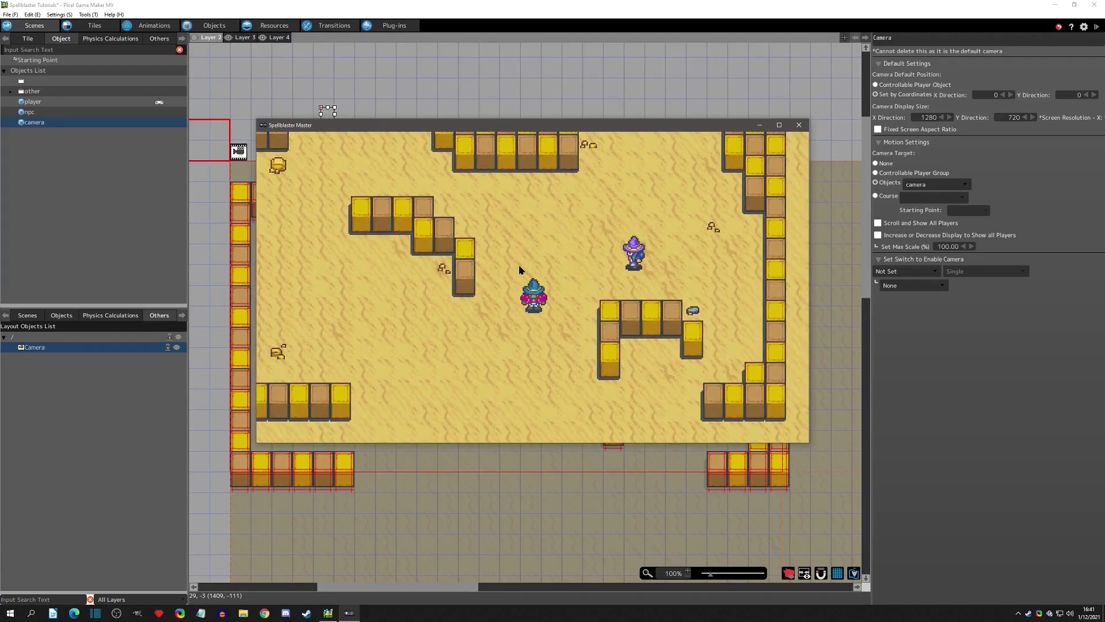
pyautogui.click(800, 127)
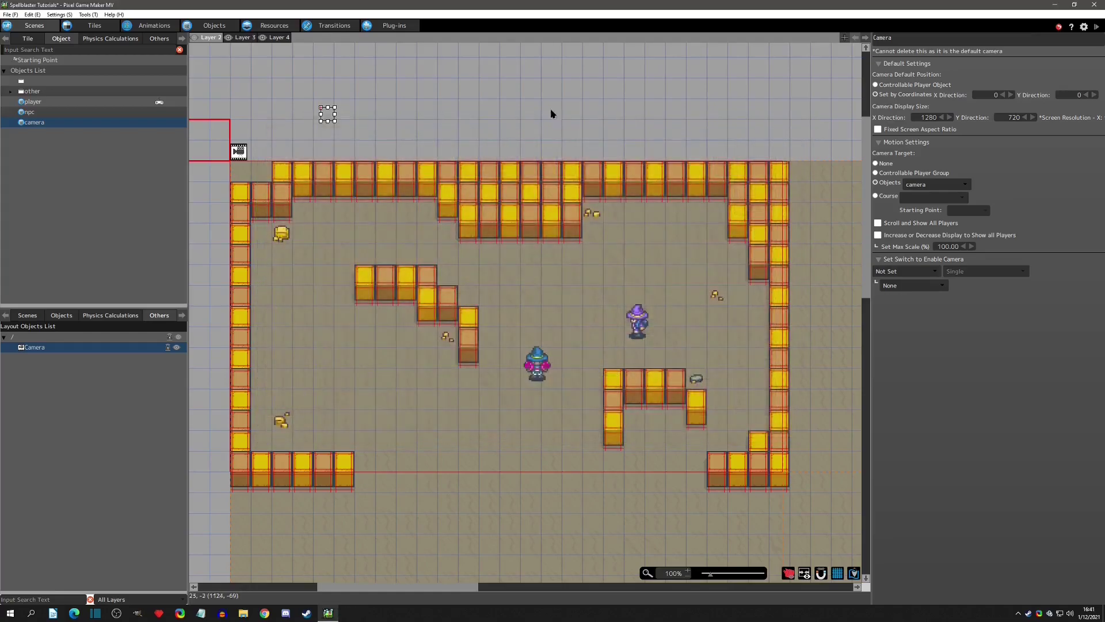
# Set the duration until target position to 0.01 seconds in the camera's "instant move to player" Move Object action
pyautogui.click(214, 25)
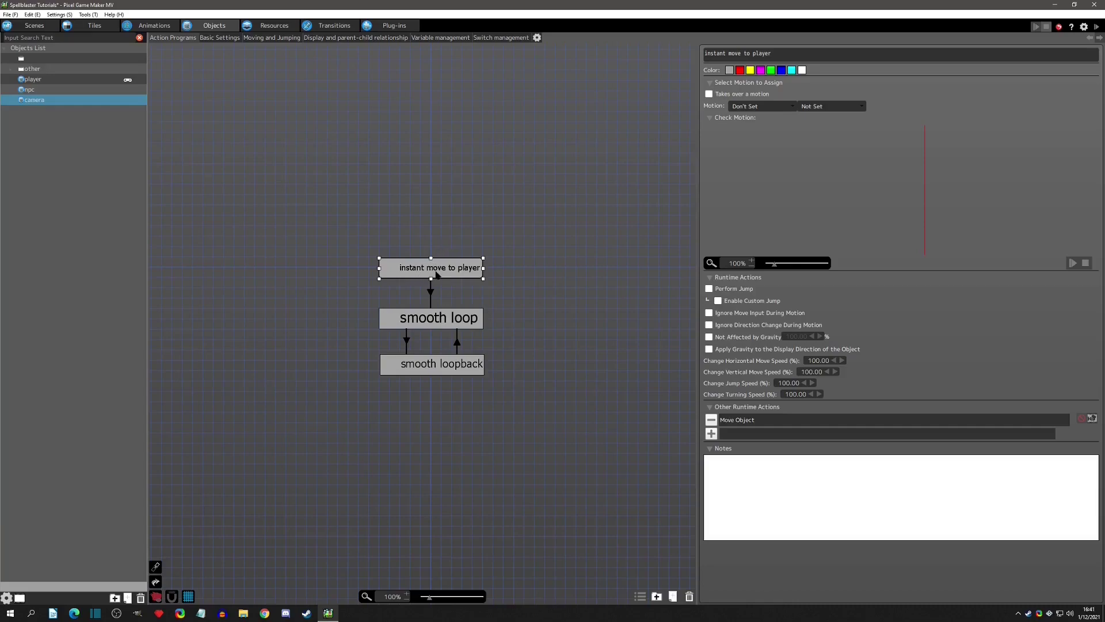
pyautogui.doubleClick(760, 422)
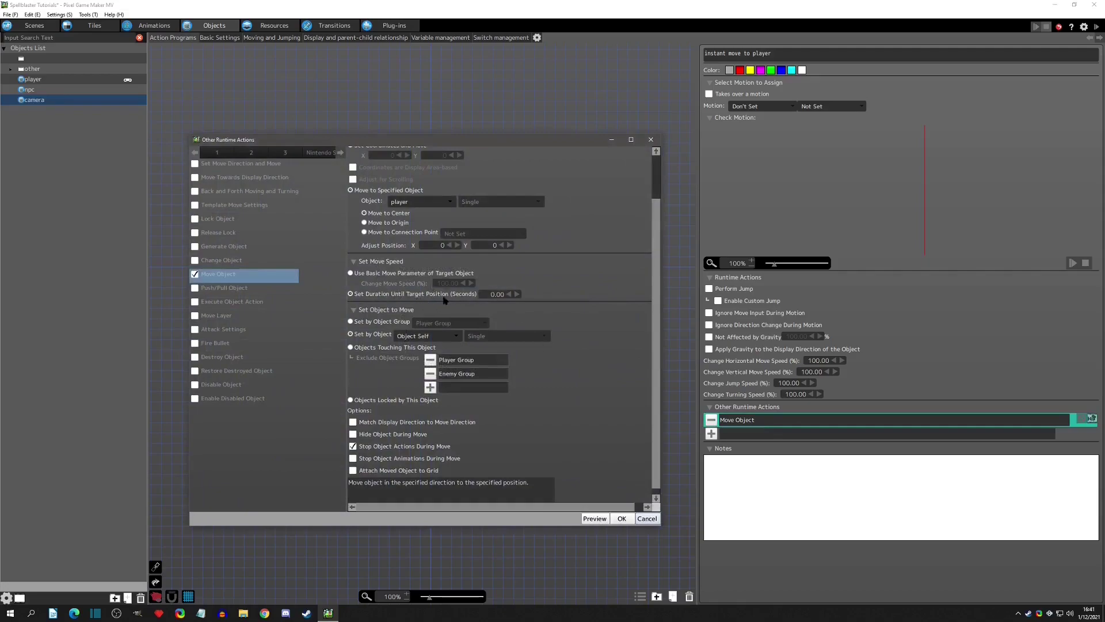
pyautogui.click(496, 296)
pyautogui.write('0.01')
pyautogui.click(594, 272)
pyautogui.click(620, 519)
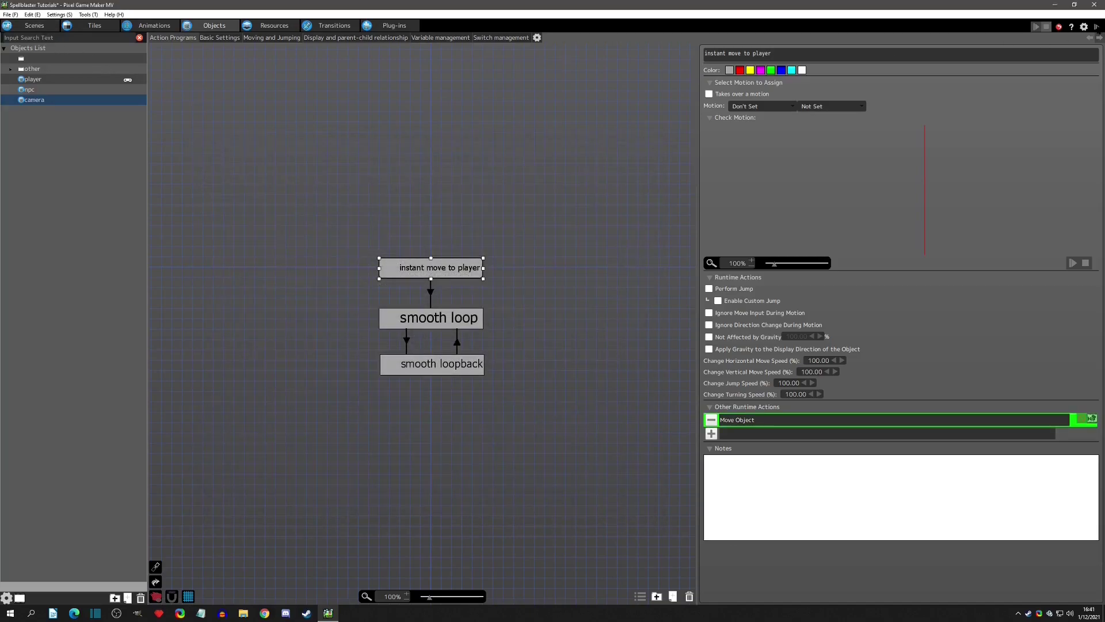
# Test play again, walking the player down, right and left to check the camera's start position and smooth following
pyautogui.click(1097, 27)
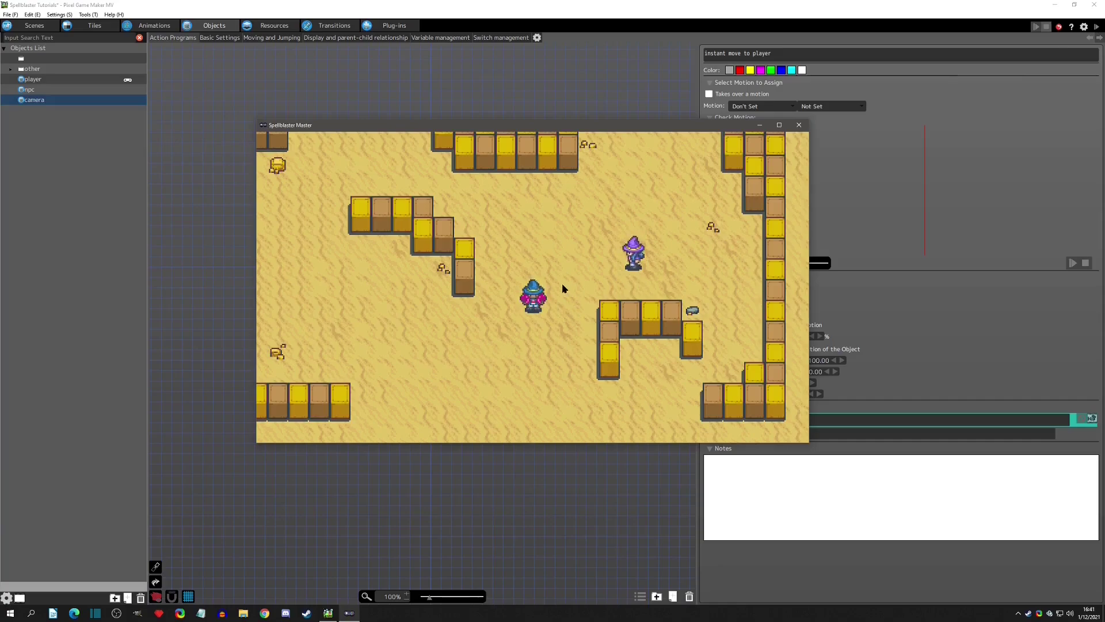
pyautogui.press('Down')
pyautogui.press('Down')
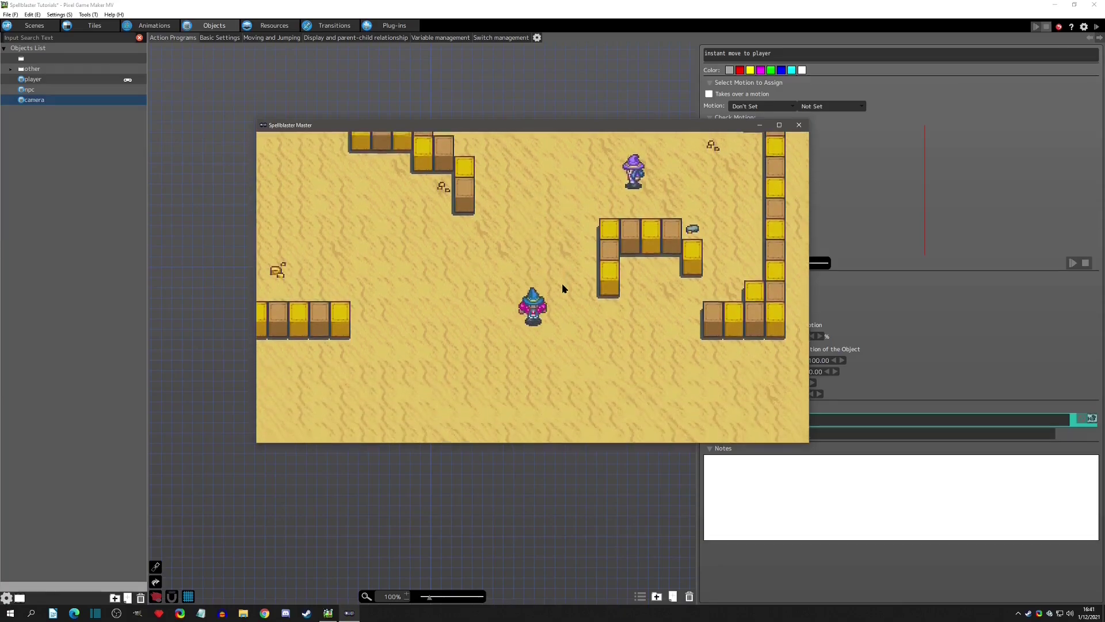
pyautogui.press('Right')
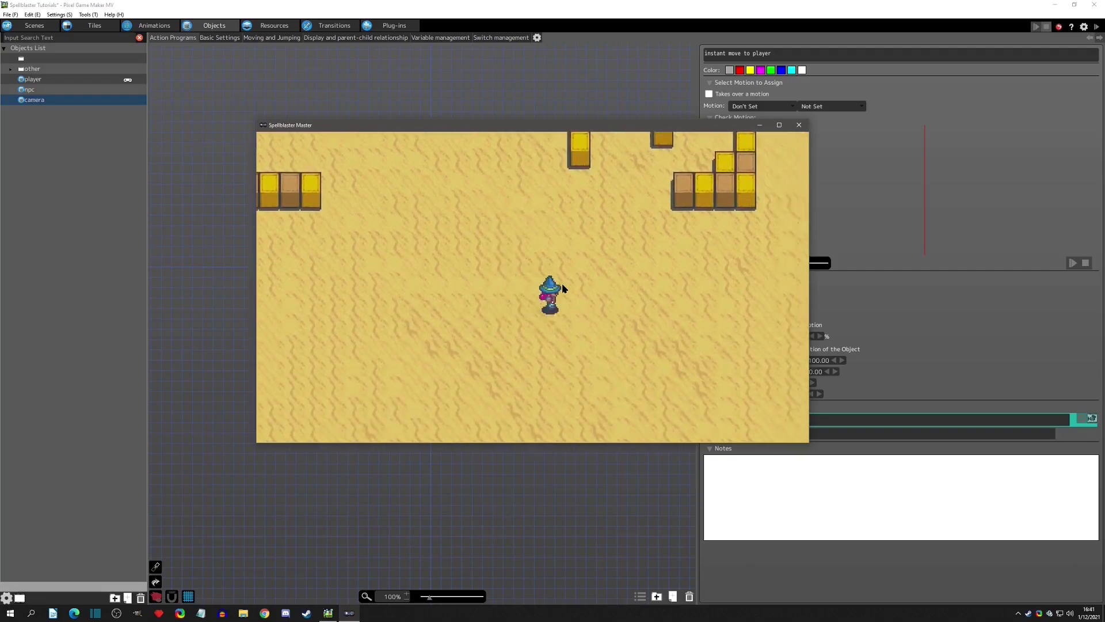
pyautogui.press('Left')
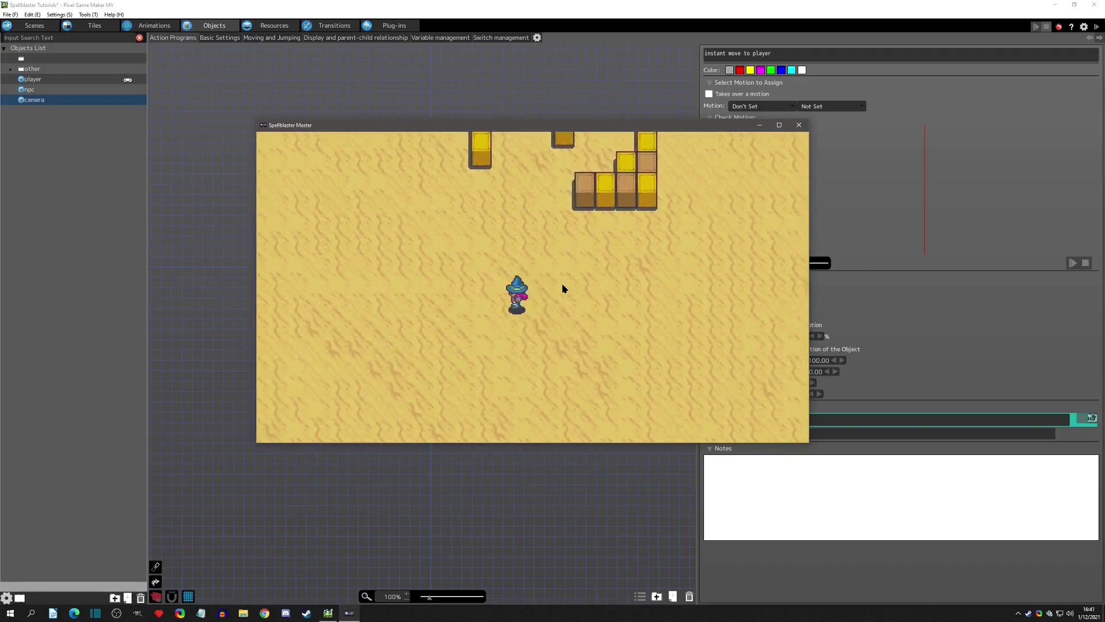
pyautogui.press('Right')
pyautogui.press('Right')
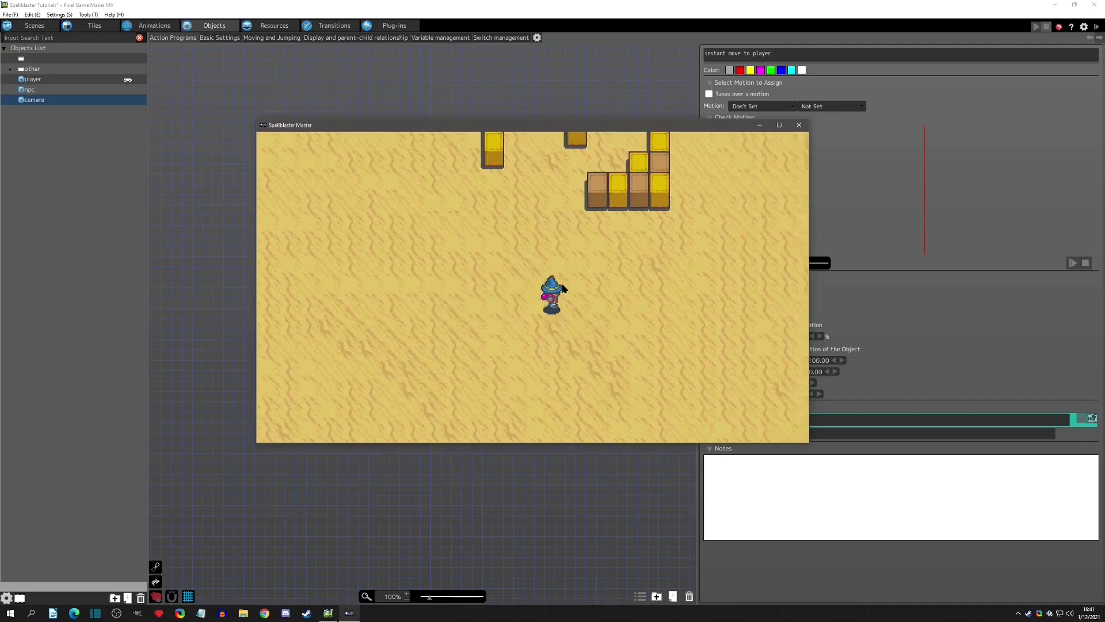
pyautogui.click(799, 125)
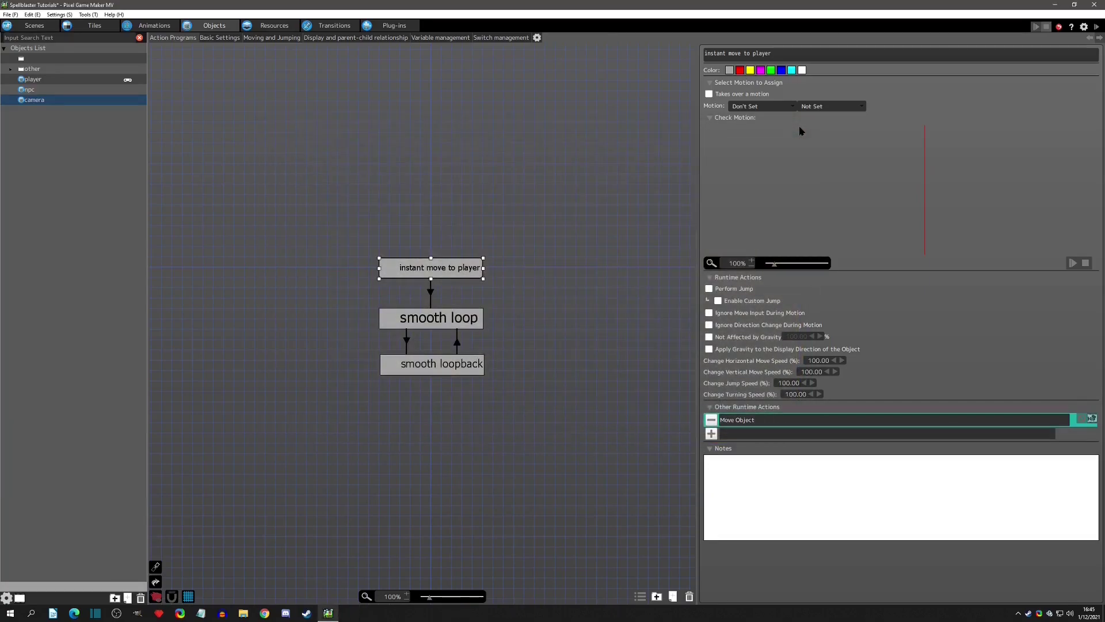
# Create an object named "child_camera" in the Neutrals group, removing its attack detection and wall detection groups
pyautogui.click(46, 151)
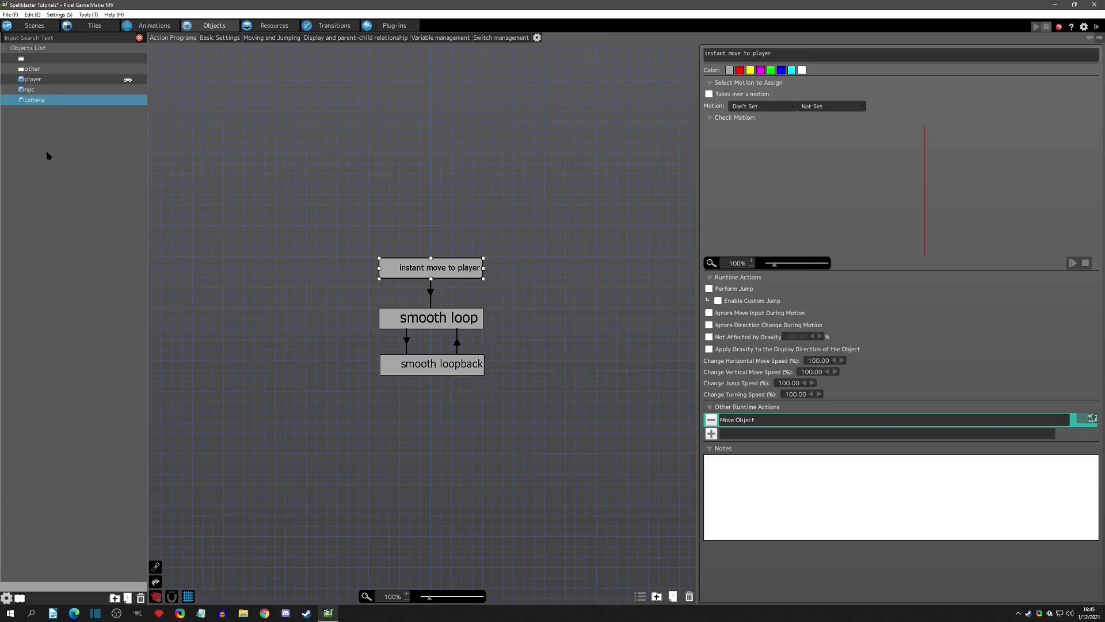
pyautogui.rightClick(47, 154)
pyautogui.click(61, 167)
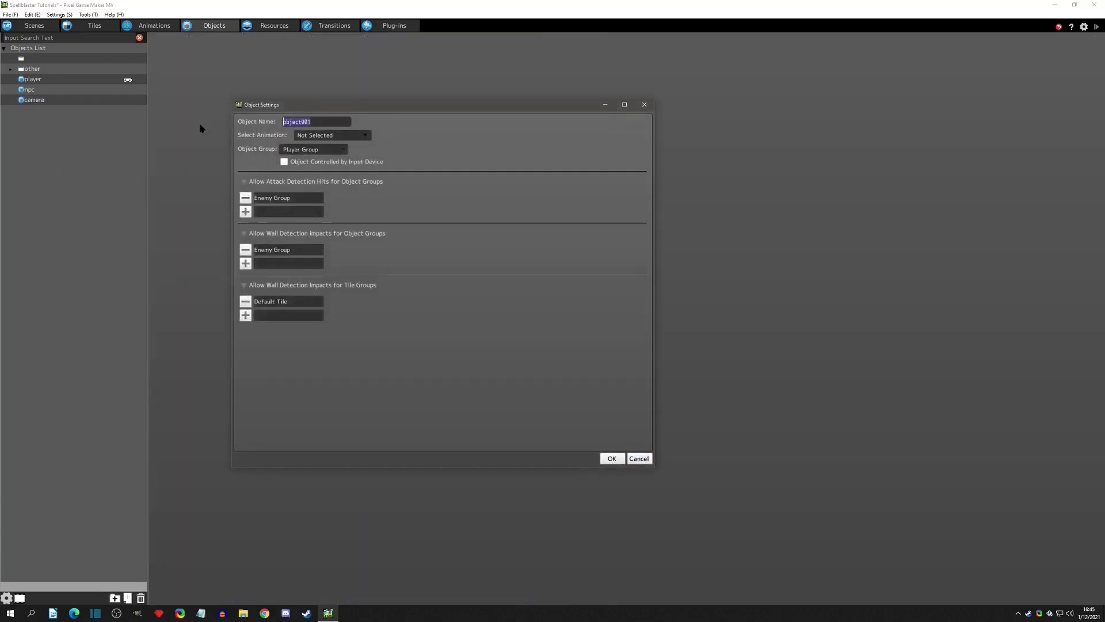
pyautogui.write('chil')
pyautogui.click(322, 149)
pyautogui.click(309, 180)
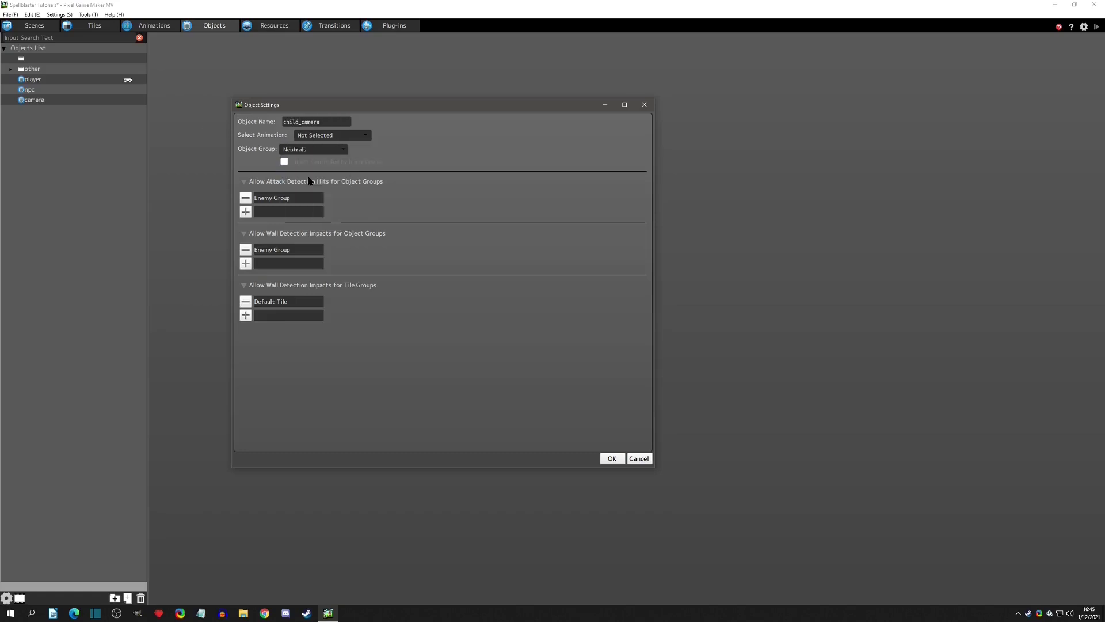
pyautogui.click(248, 198)
pyautogui.click(246, 236)
pyautogui.click(245, 274)
pyautogui.click(613, 458)
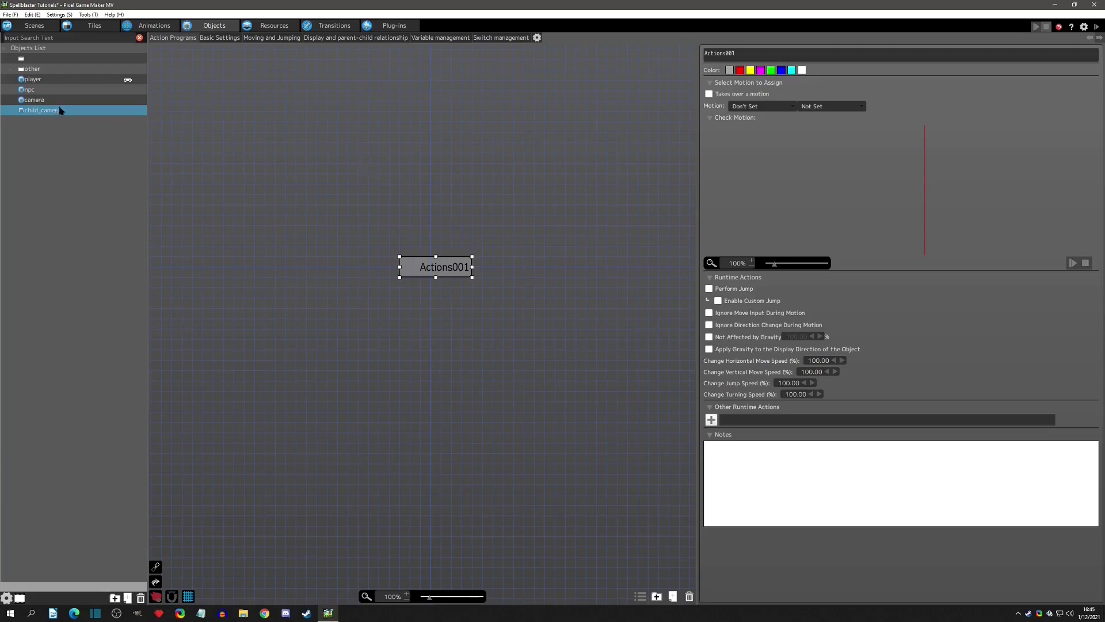
# Add the Connect Object settings item to the player object and open its Object Connections settings
pyautogui.click(40, 81)
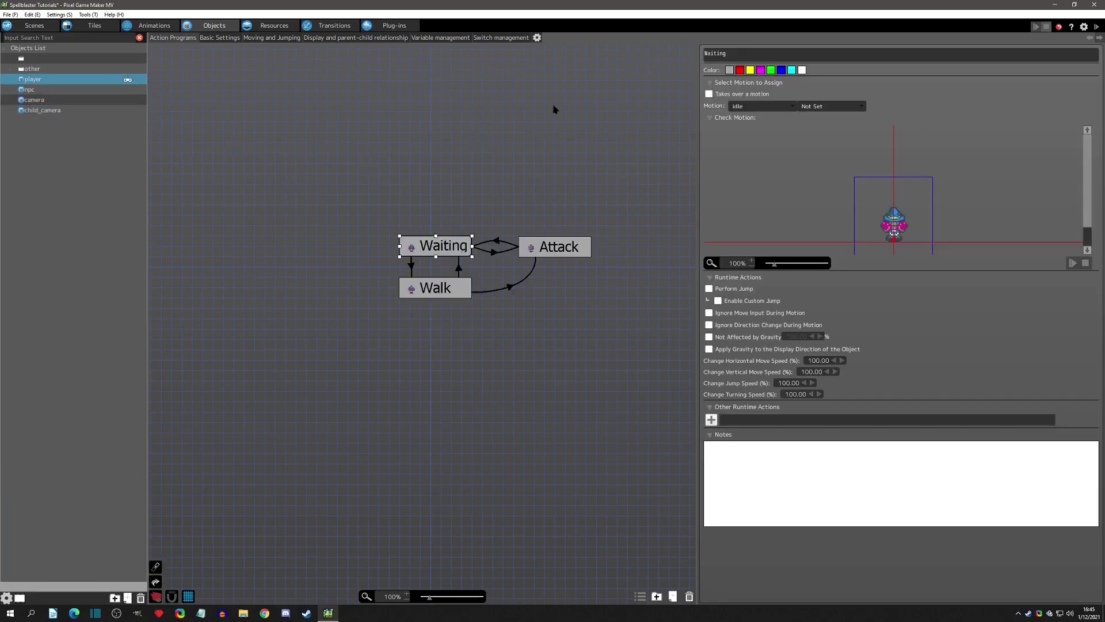
pyautogui.click(538, 38)
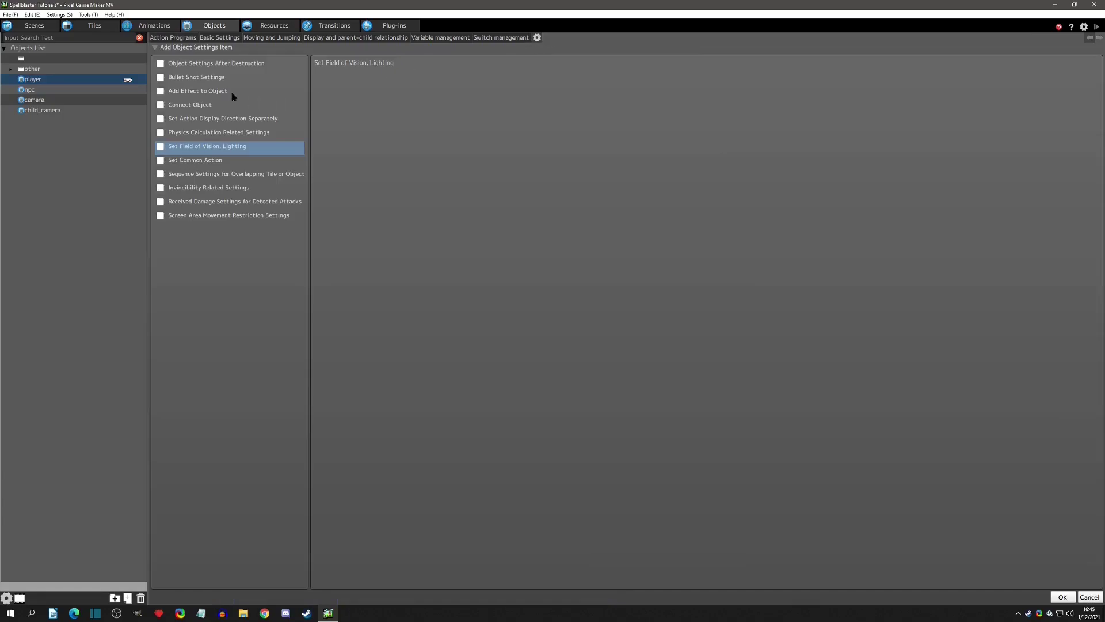
pyautogui.click(163, 107)
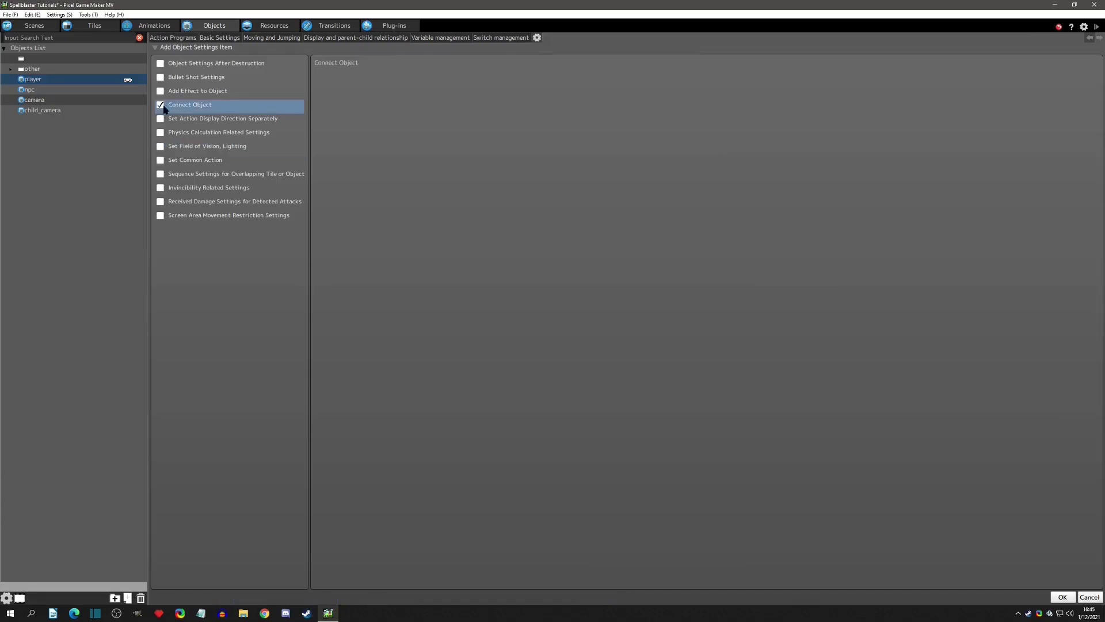
pyautogui.click(1063, 597)
pyautogui.click(561, 39)
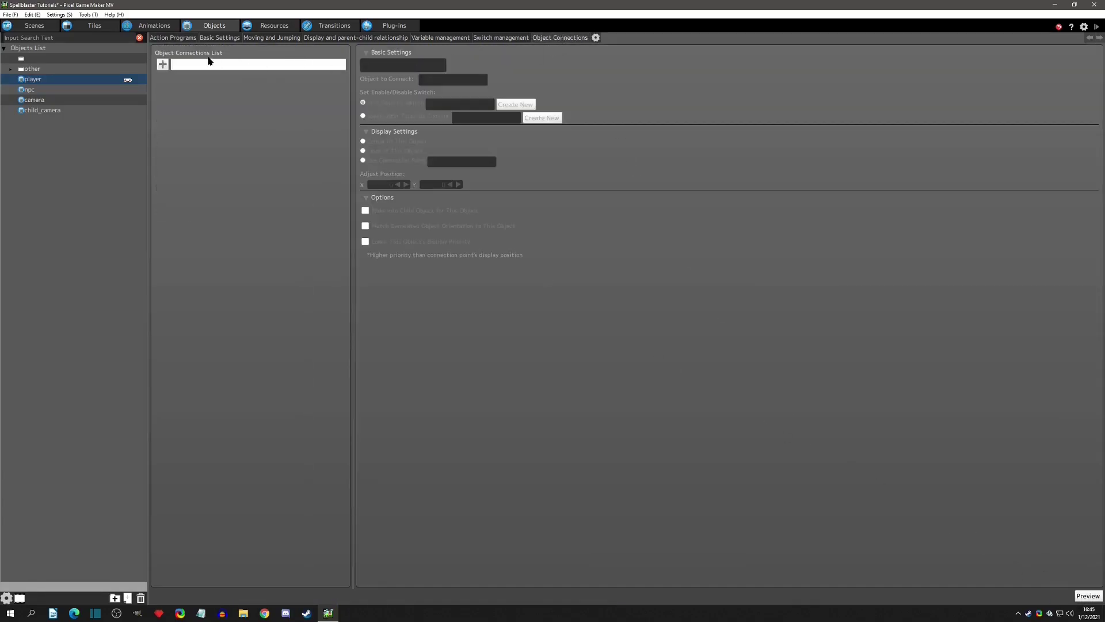
# Add a connection to the player's object connections list with child_camera as the object to connect
pyautogui.click(163, 65)
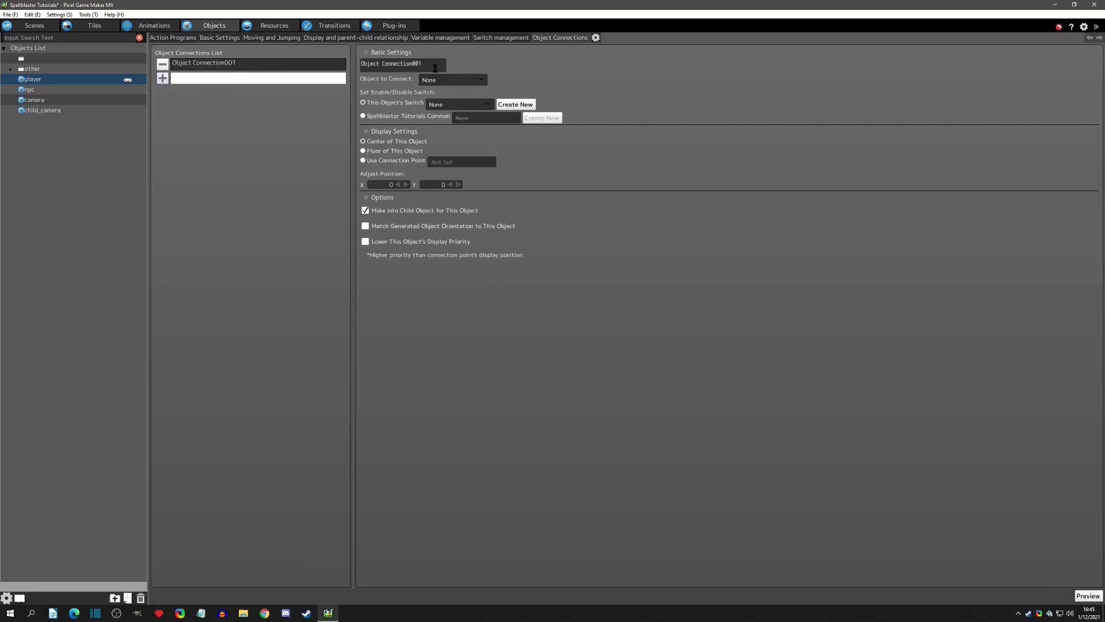
pyautogui.click(456, 82)
pyautogui.click(451, 154)
pyautogui.click(413, 61)
pyautogui.write('ca')
pyautogui.press('Return')
pyautogui.click(396, 152)
# Make child_camera keep track of its parent object at regular intervals, with a tracking accuracy of 20
pyautogui.click(42, 113)
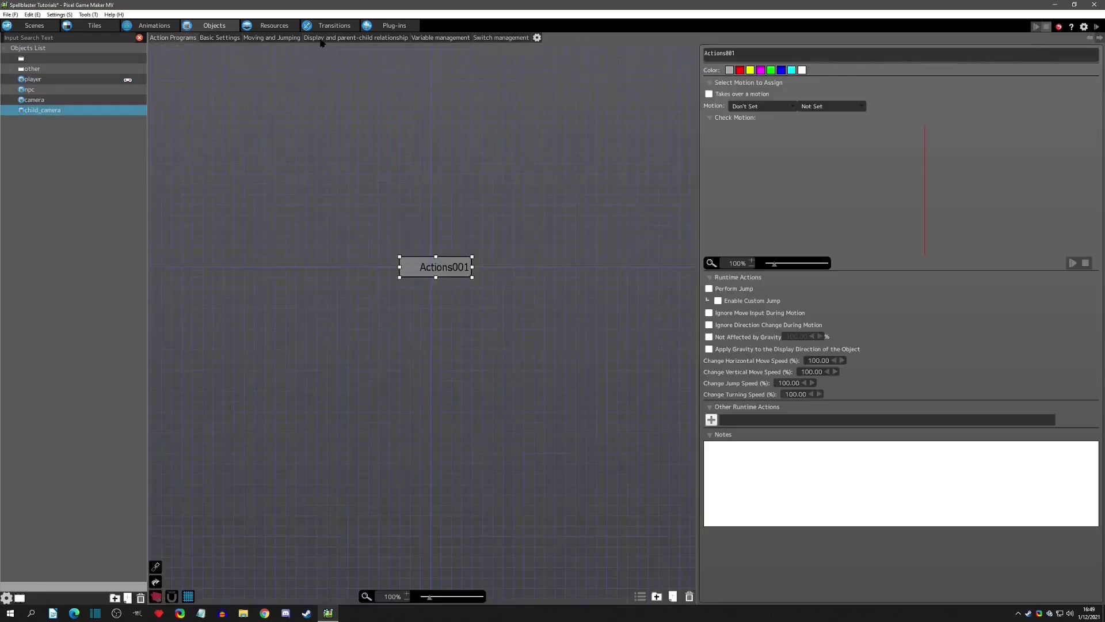
pyautogui.click(319, 39)
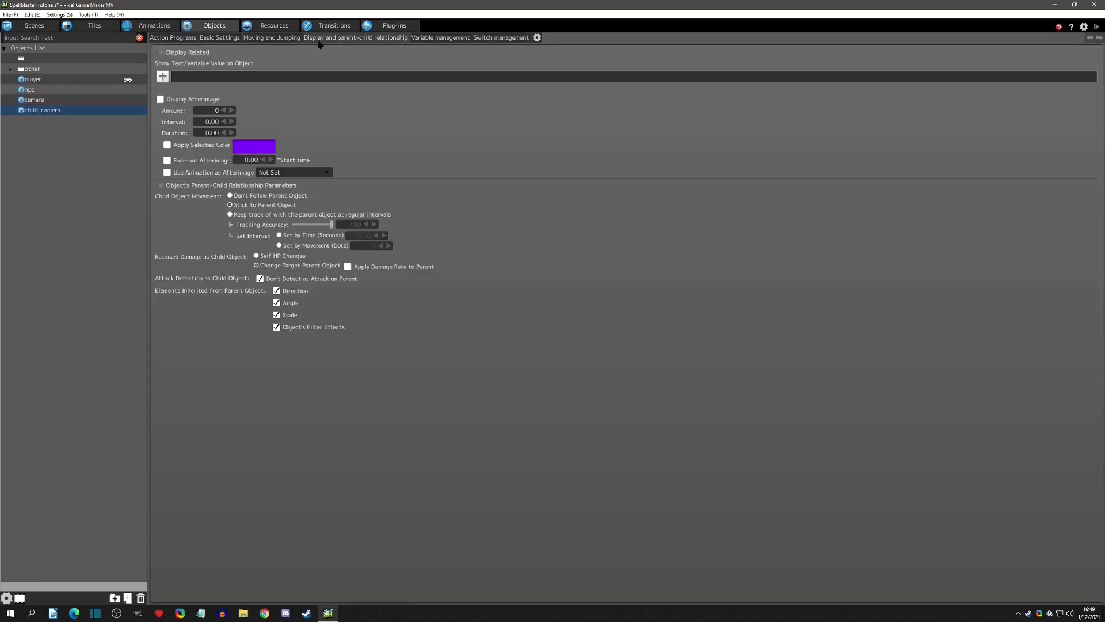
pyautogui.click(231, 214)
pyautogui.moveTo(347, 224); pyautogui.dragTo(375, 226)
pyautogui.write('20')
pyautogui.press('Return')
# Set the scene camera's target object to child_camera
pyautogui.click(37, 26)
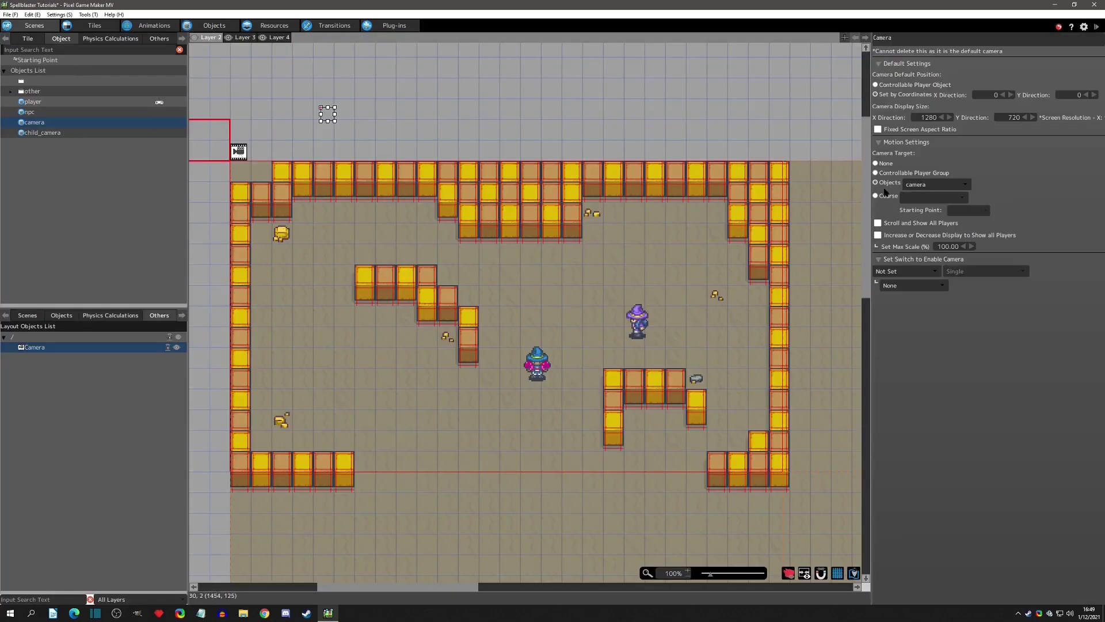
pyautogui.click(931, 187)
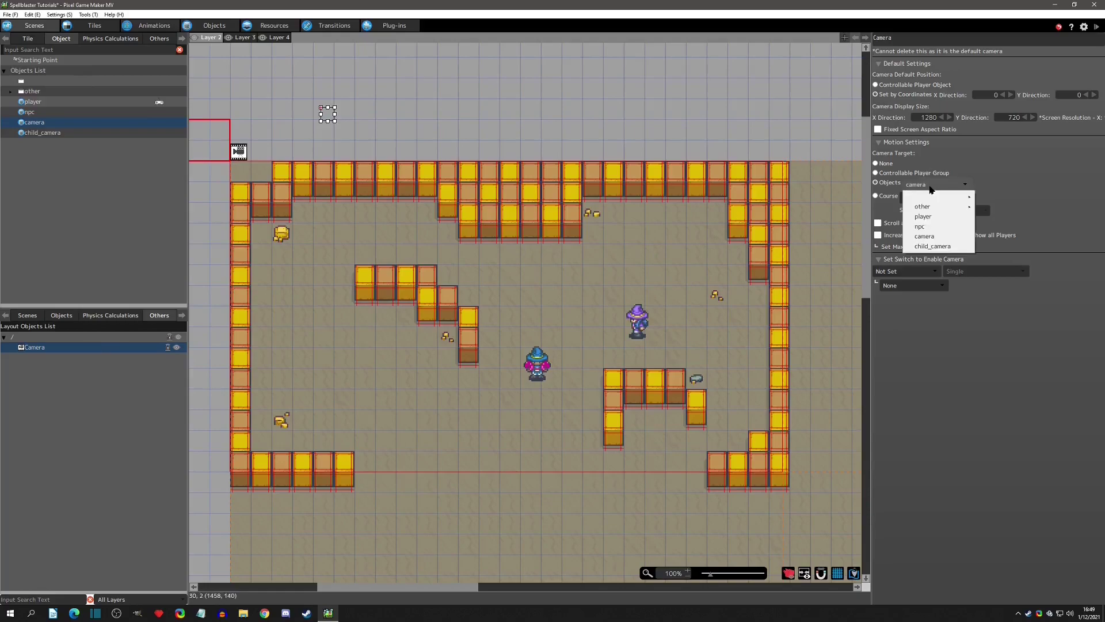
pyautogui.click(927, 247)
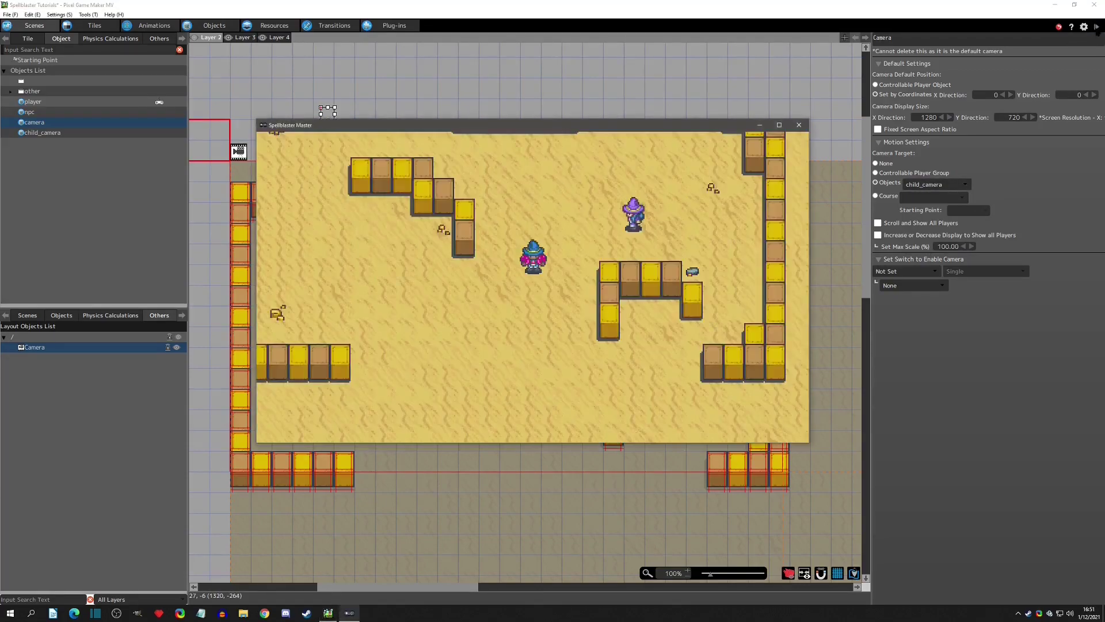
# Test play the scene, walking the player down and right to check how the child camera follows, and close the game
pyautogui.press('Down')
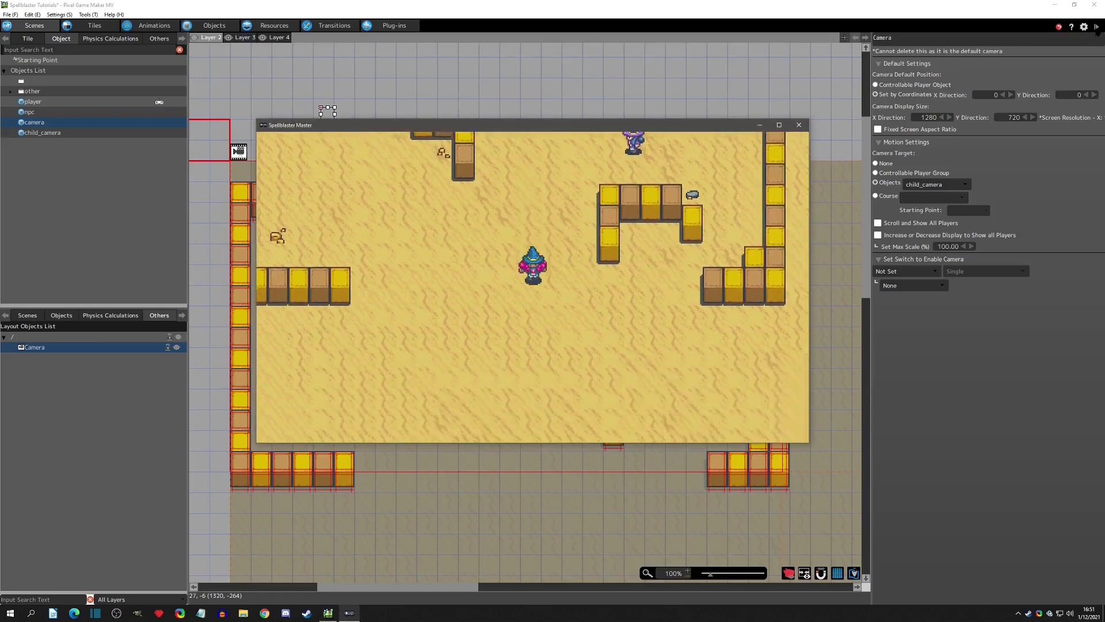
pyautogui.press('Right')
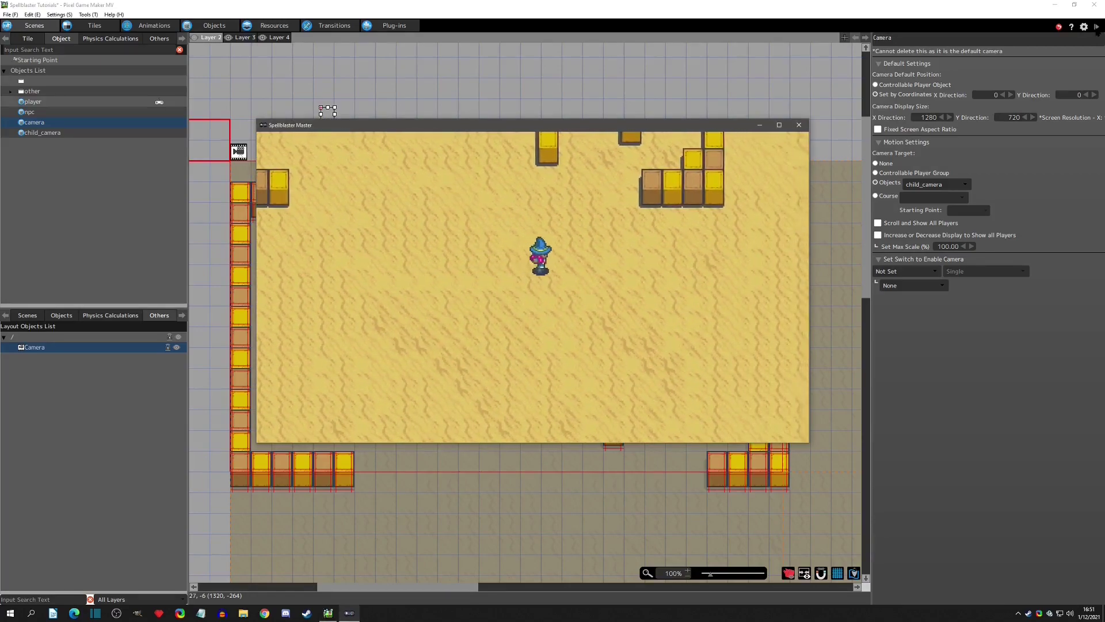
pyautogui.press('Right')
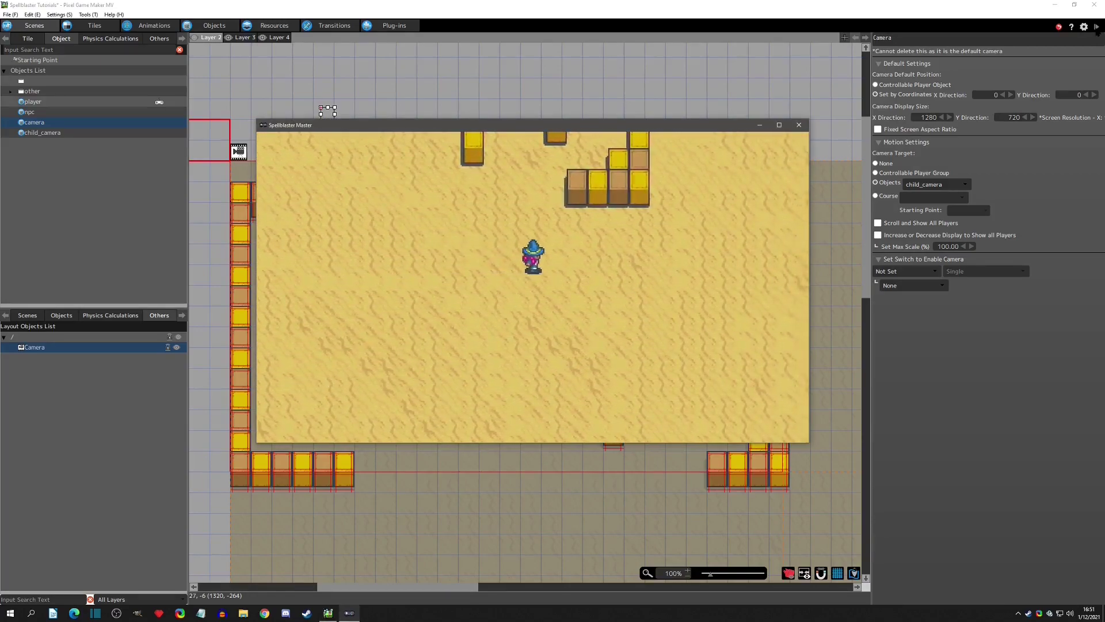
pyautogui.click(799, 125)
# Set child_camera's tracking accuracy to 30 and test play, walking the player down and right
pyautogui.click(213, 26)
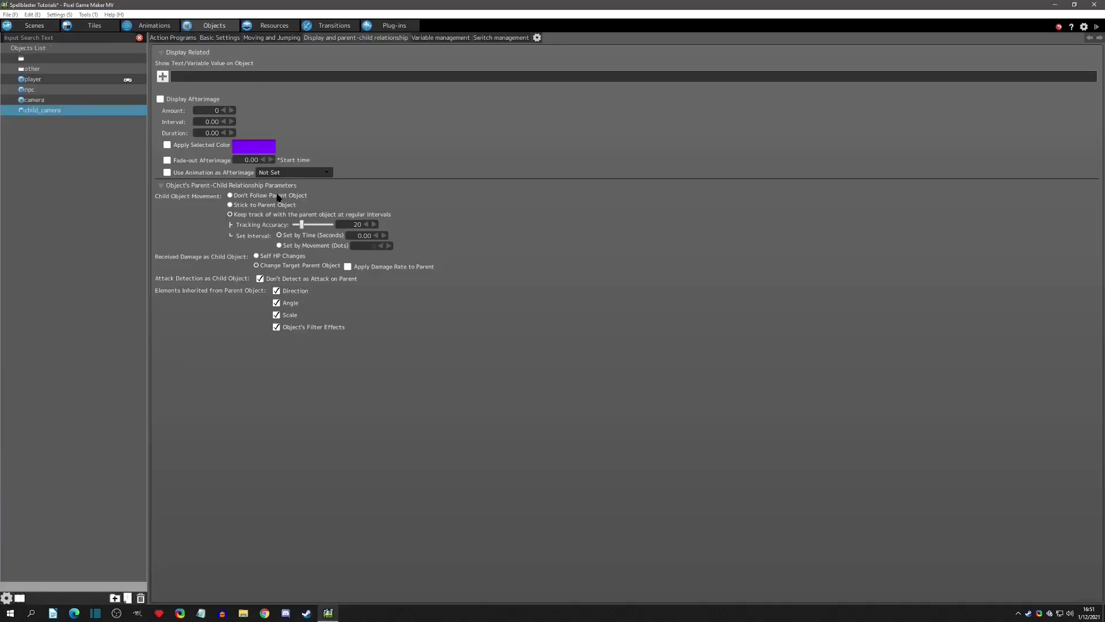
pyautogui.click(348, 225)
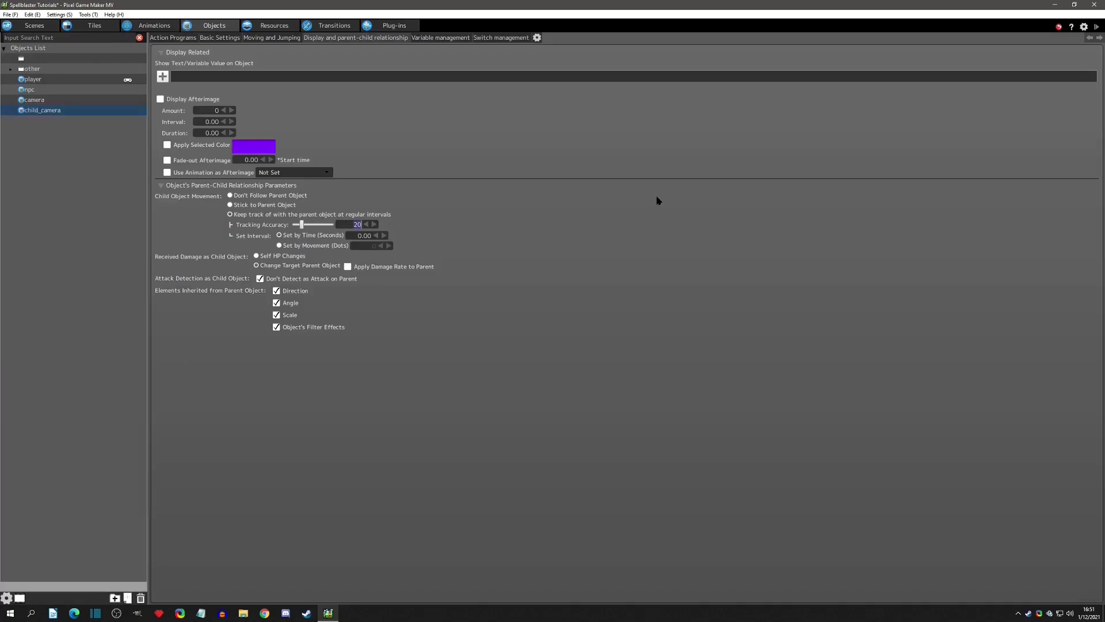
pyautogui.press('Return')
pyautogui.click(1089, 37)
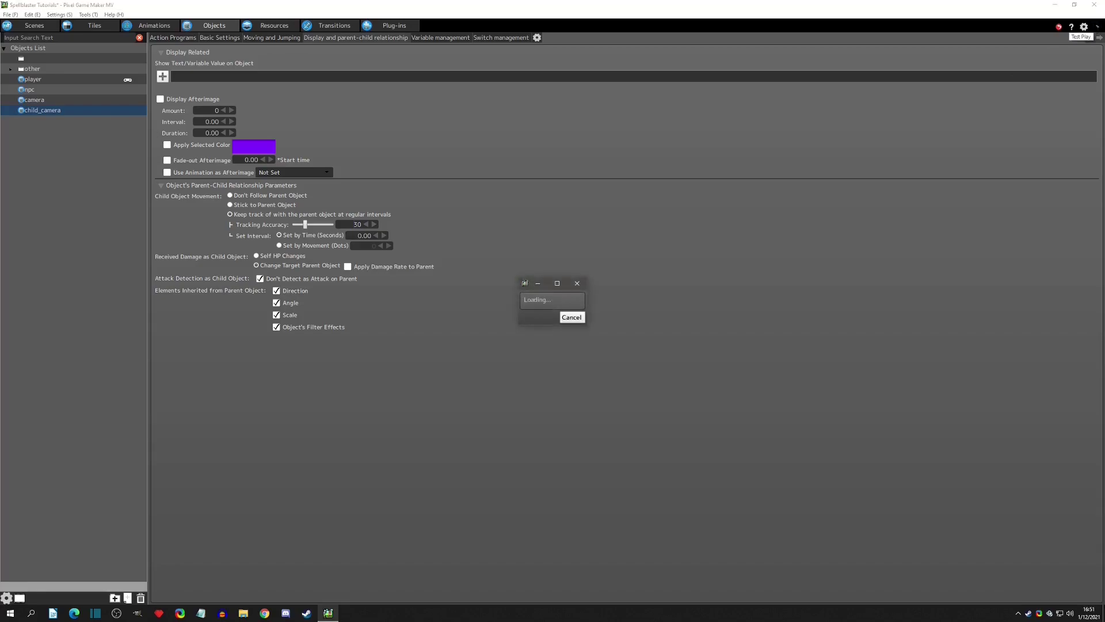
pyautogui.press('Down')
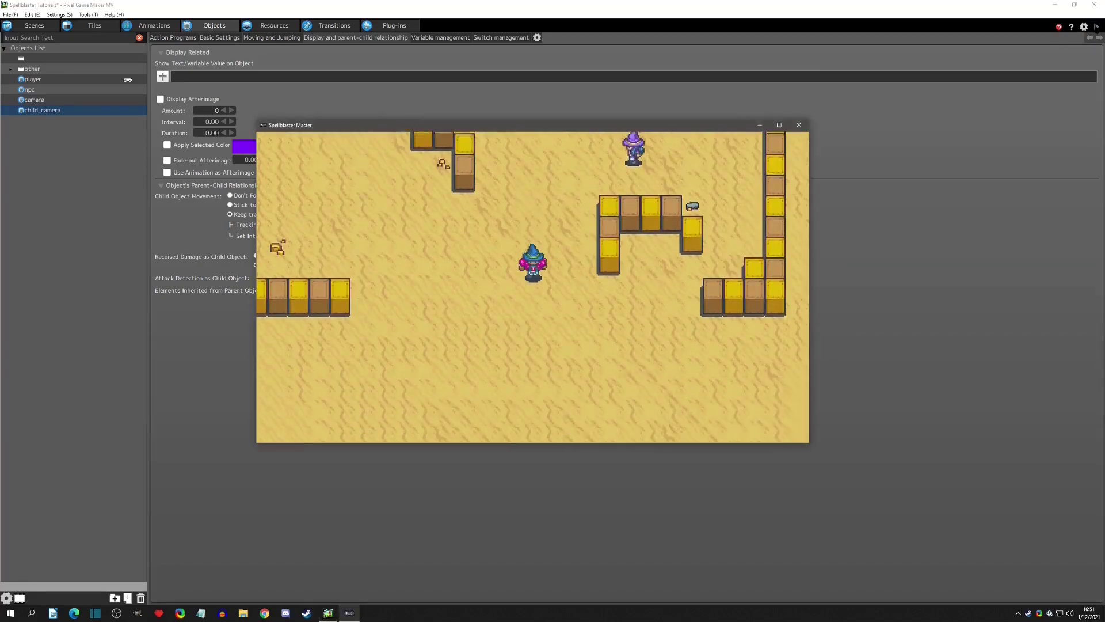
pyautogui.press('Down')
pyautogui.press('Right')
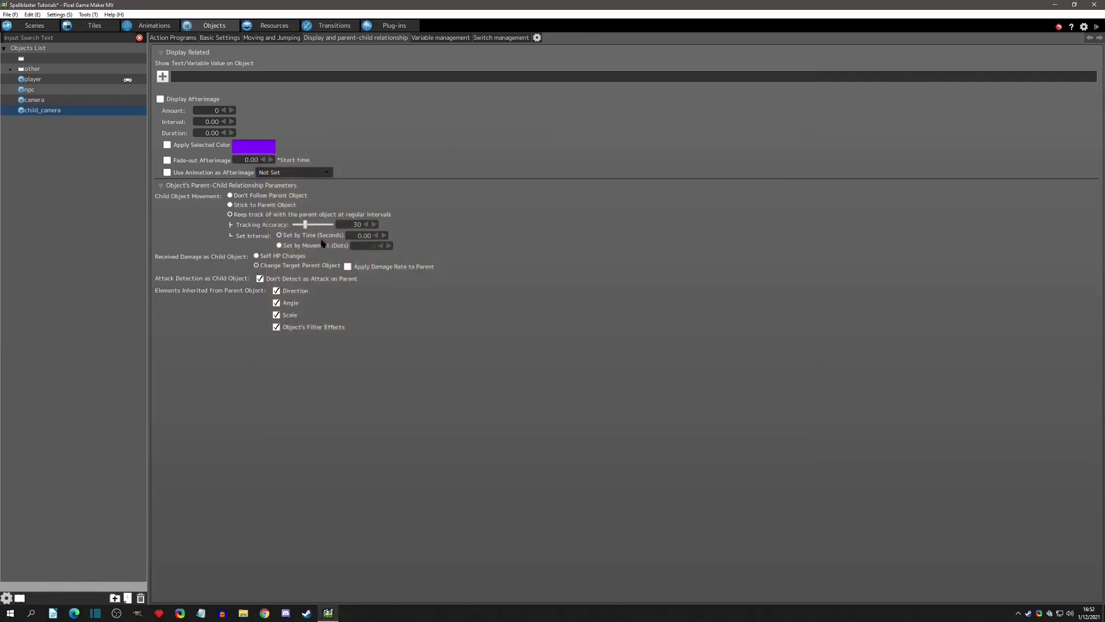
# Set child_camera's tracking accuracy to 10 and test play, walking the player down, right and left
pyautogui.write('10')
pyautogui.click(530, 219)
pyautogui.click(1095, 27)
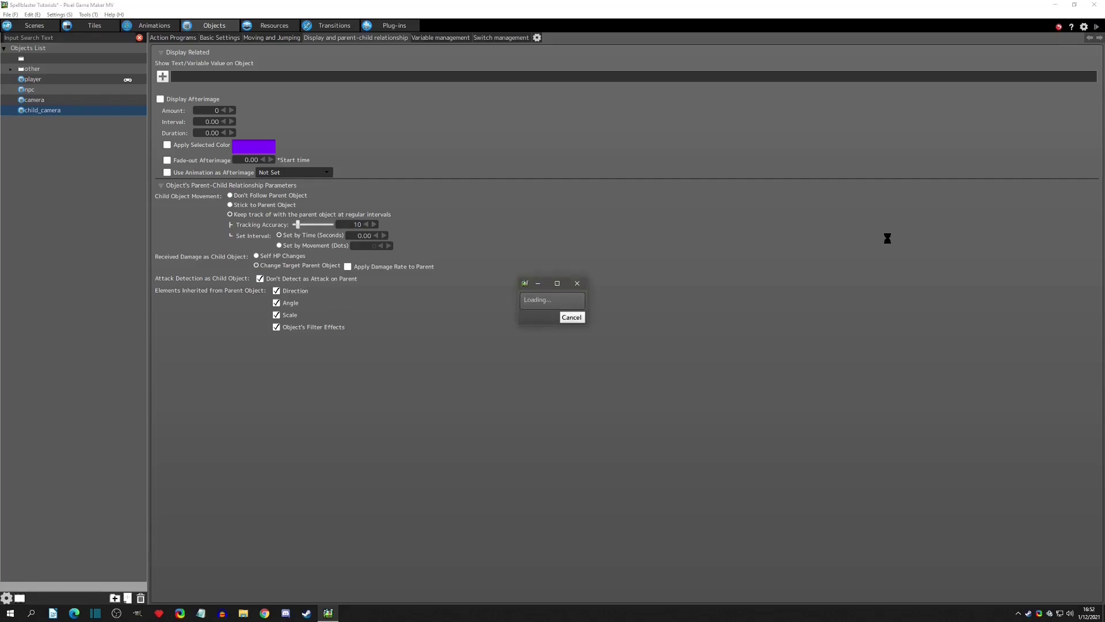
pyautogui.press('Down')
pyautogui.press('Down')
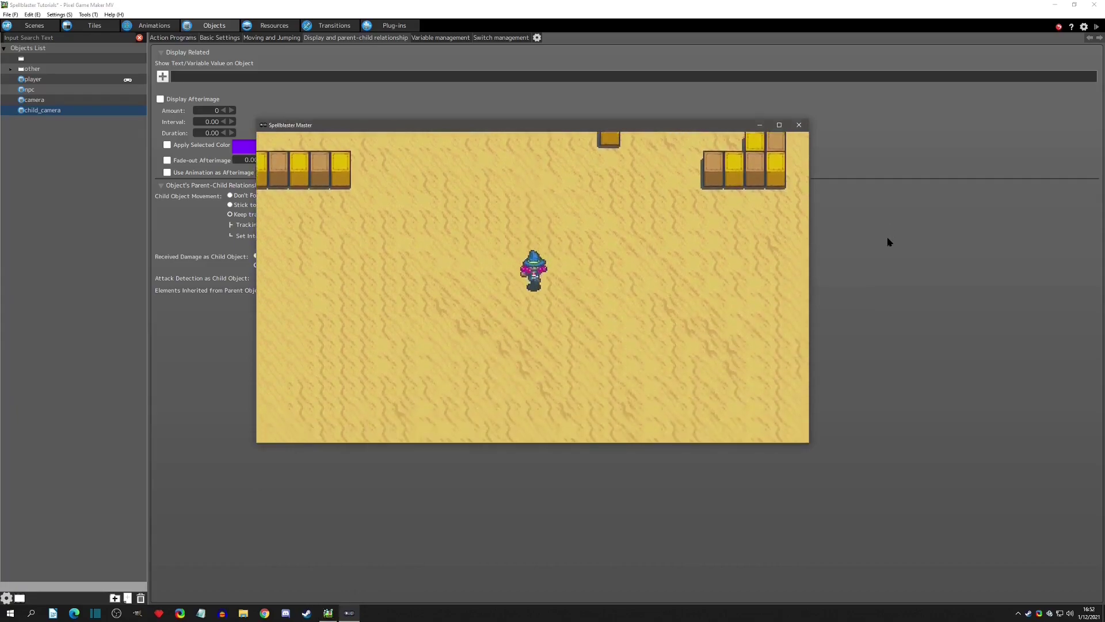
pyautogui.press('Right')
pyautogui.press('Right')
pyautogui.press('Left')
pyautogui.press('Left')
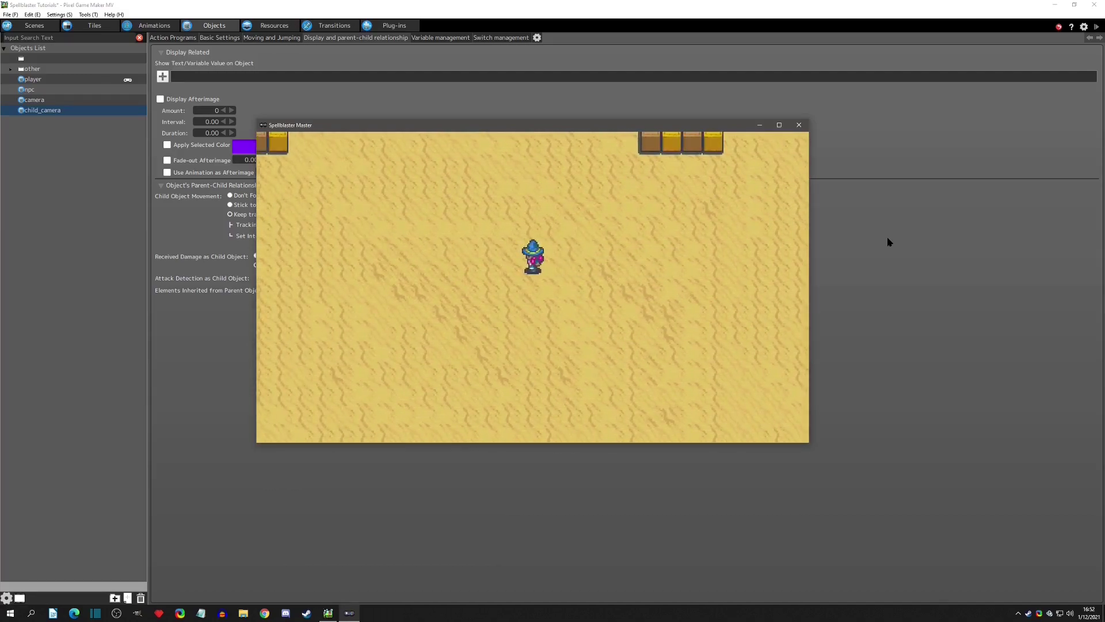
pyautogui.click(800, 126)
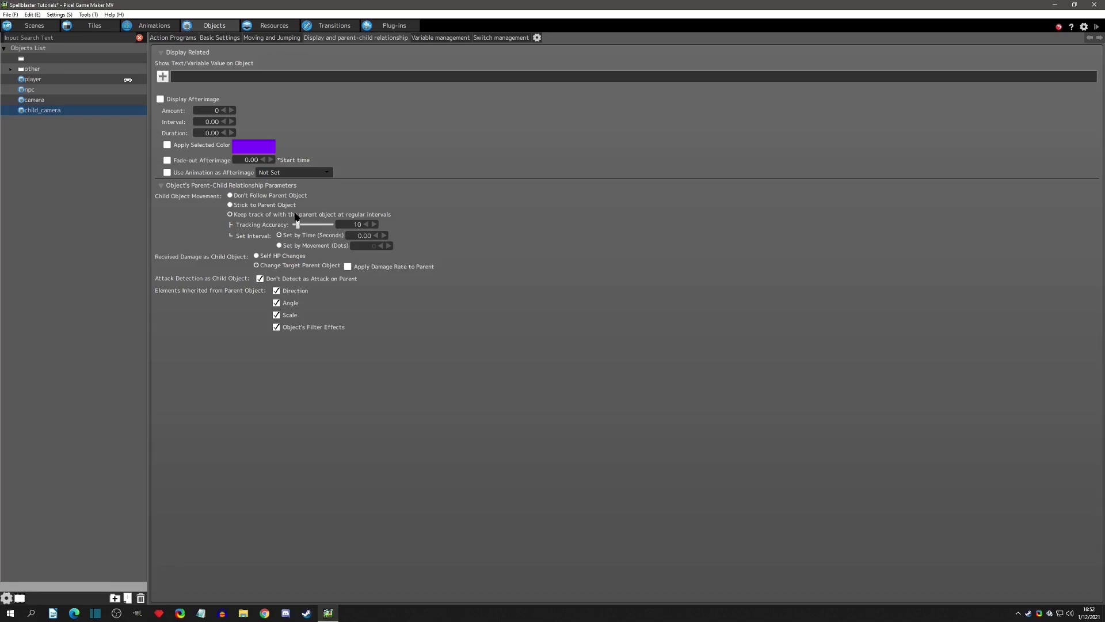
# Delete the child_camera object from the project
pyautogui.click(45, 111)
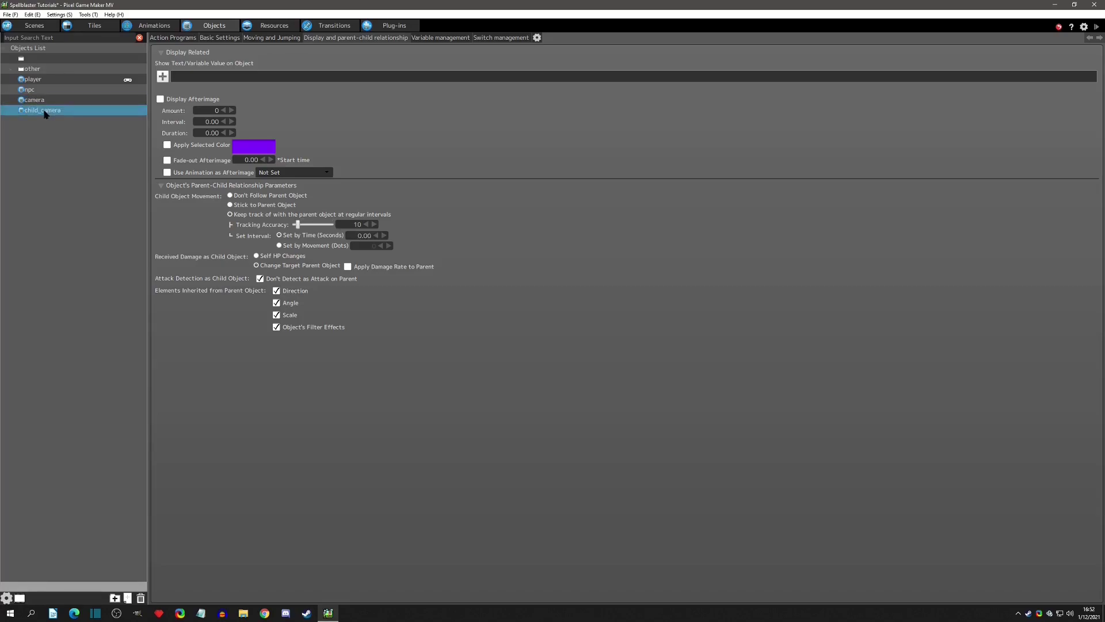
pyautogui.press('Delete')
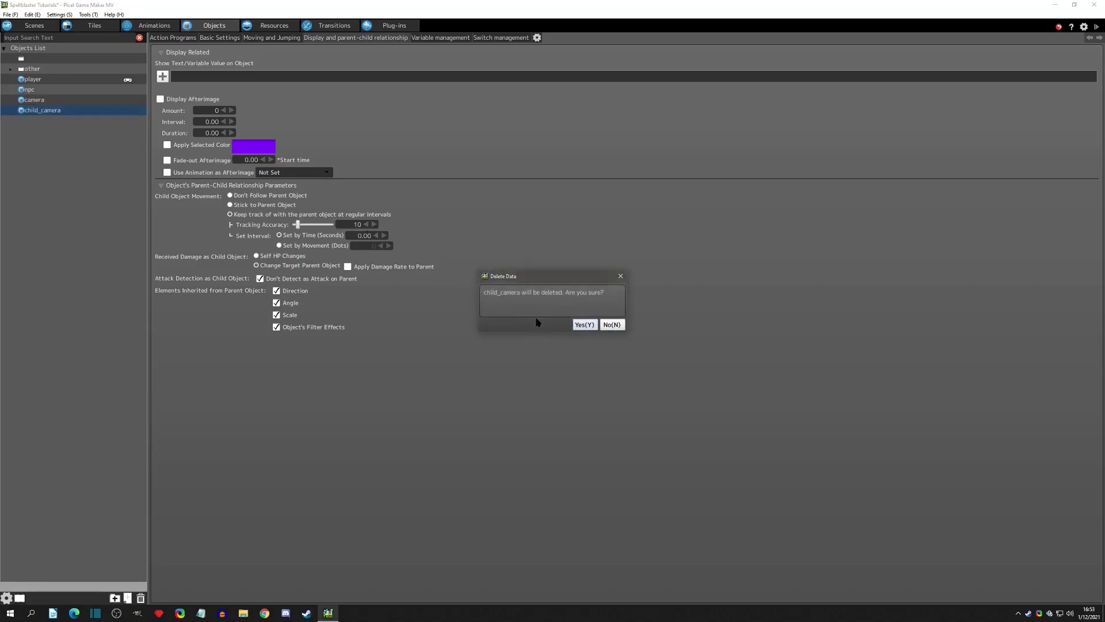
pyautogui.click(579, 327)
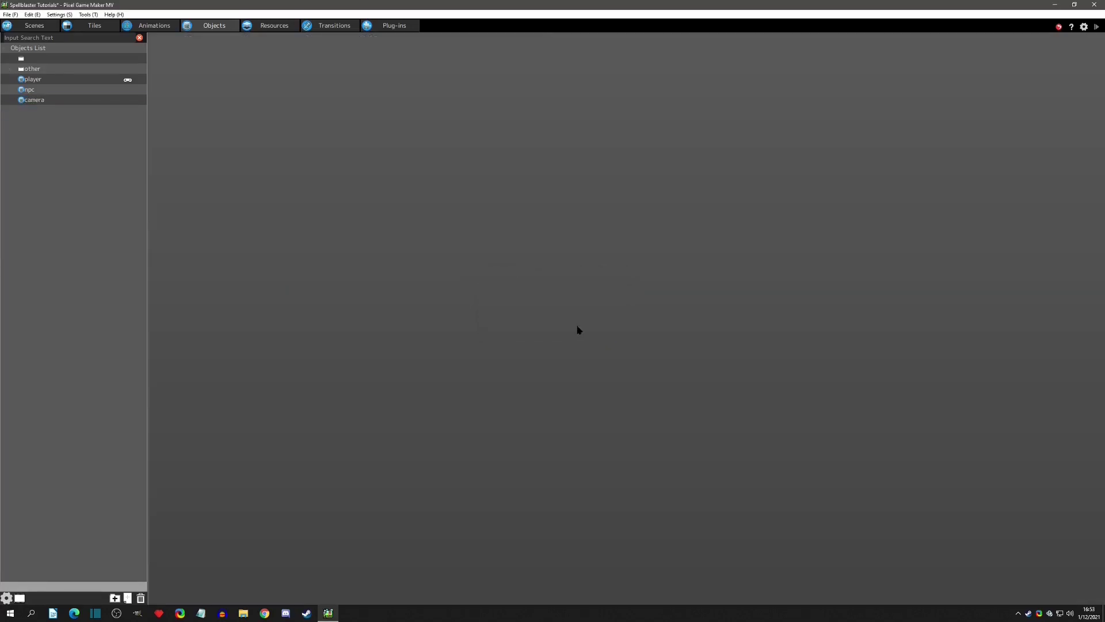
# Remove the child camera's entry from the player's object connections list
pyautogui.click(46, 103)
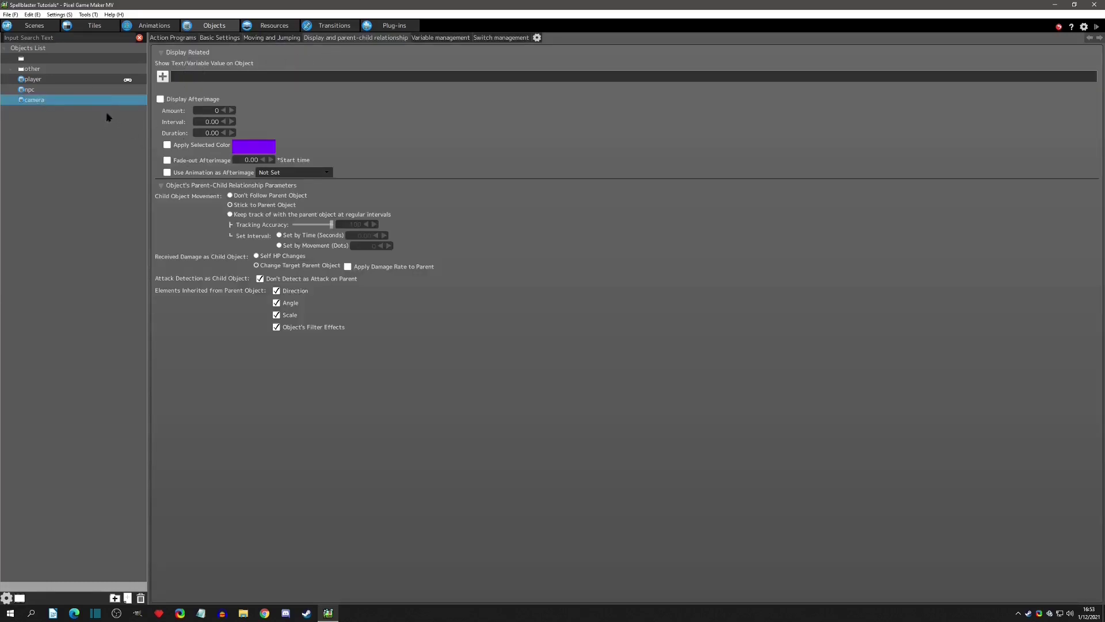
pyautogui.click(32, 79)
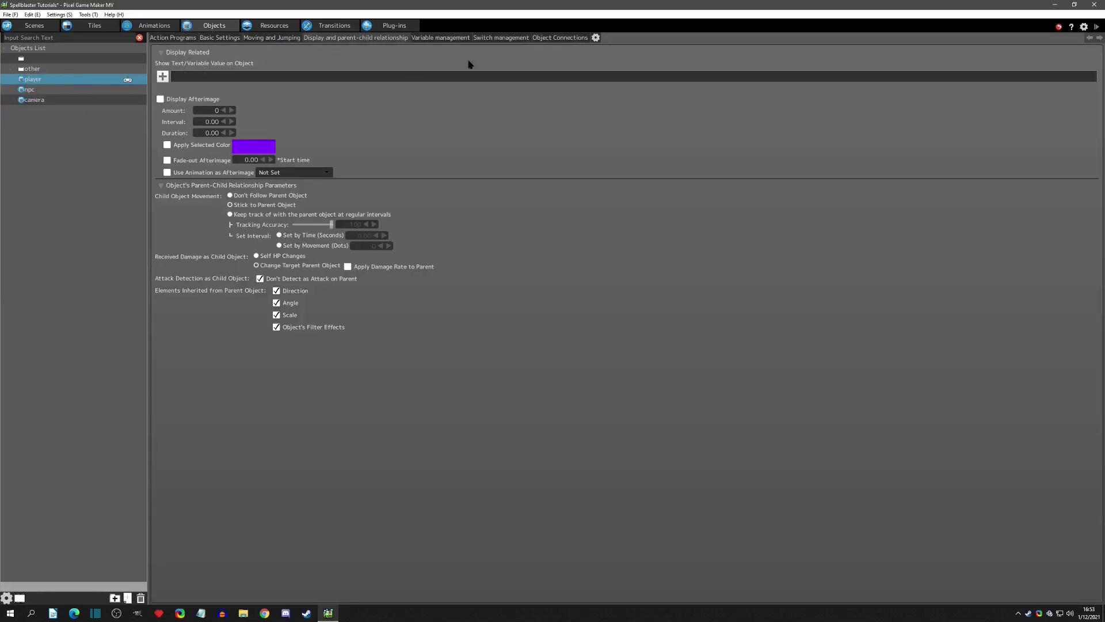
pyautogui.click(564, 38)
pyautogui.click(163, 65)
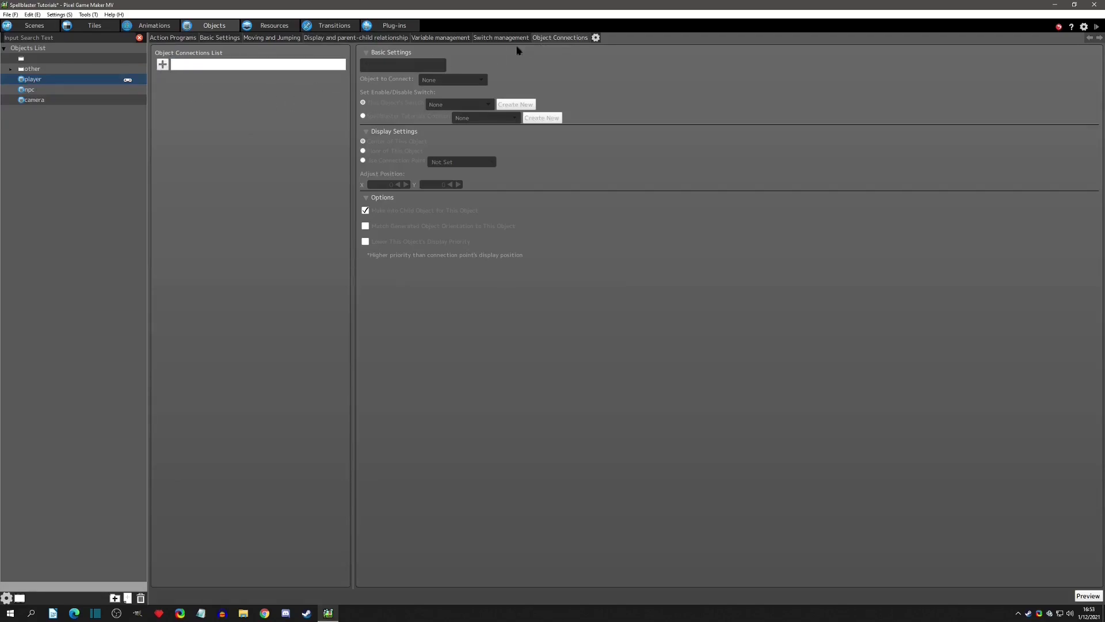
# Duplicate the npc's "waiting to talk to player" action and place the copy directly below the original
pyautogui.click(173, 38)
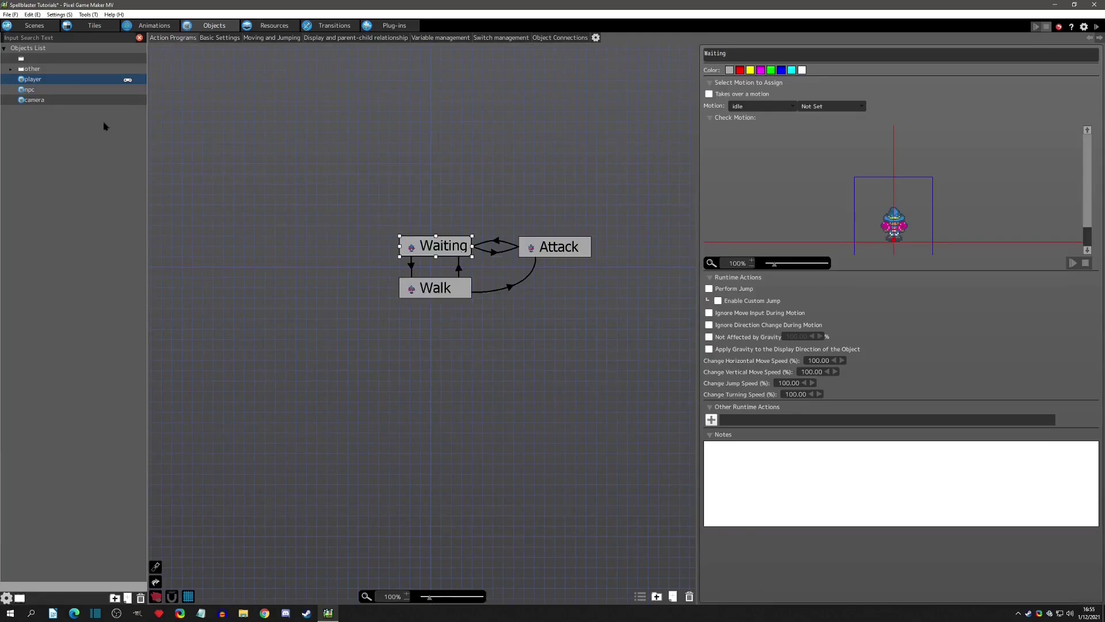
pyautogui.click(48, 101)
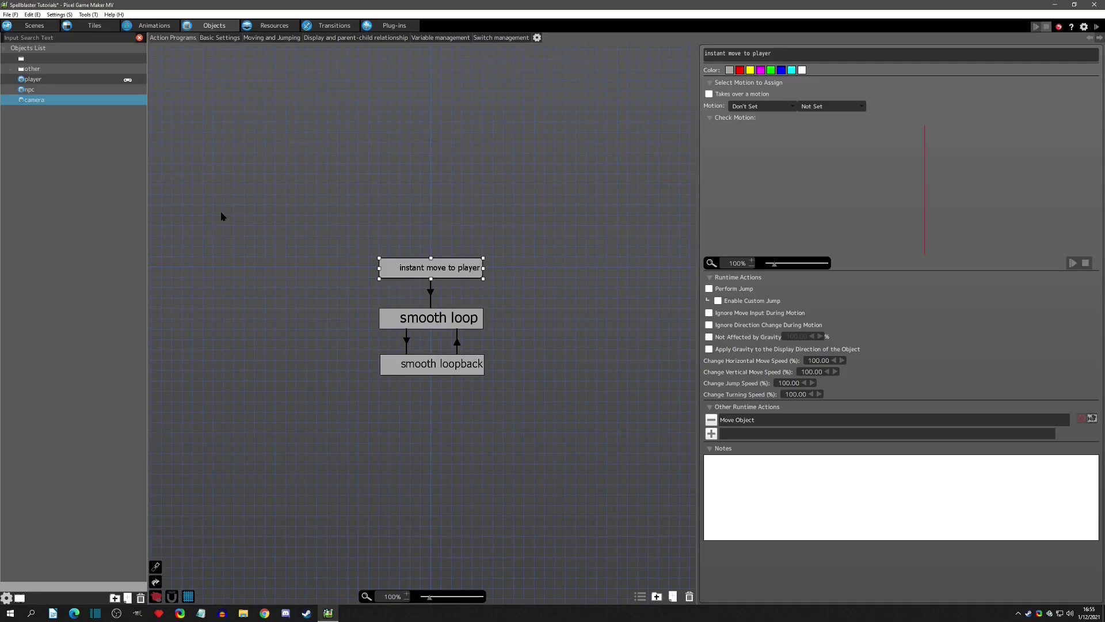
pyautogui.click(49, 93)
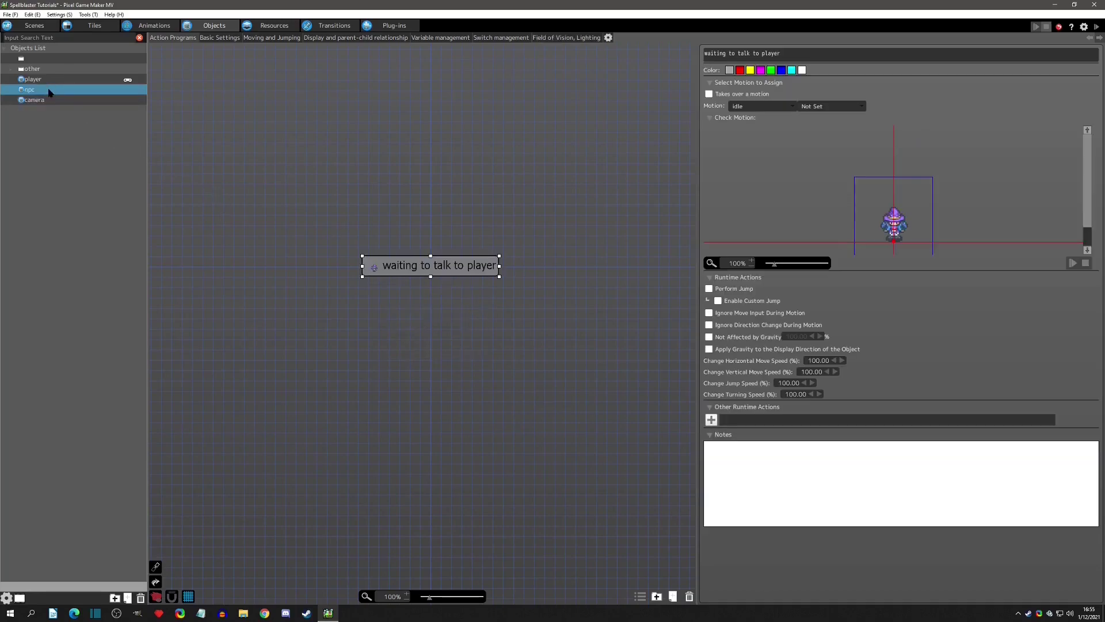
pyautogui.click(418, 263)
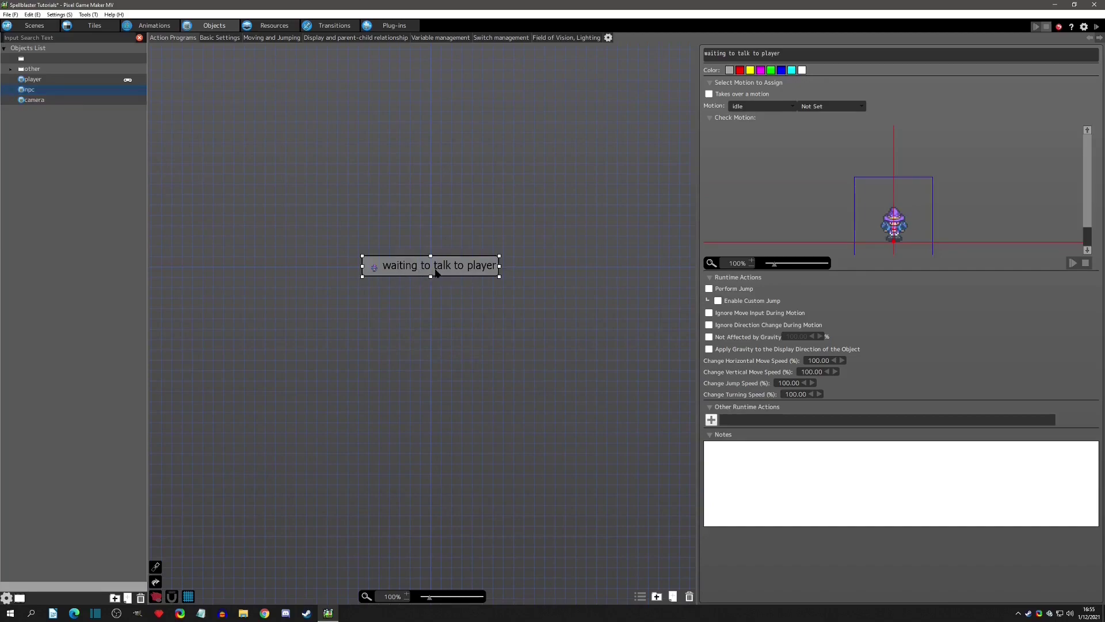
pyautogui.hotkey('ctrl', 'v')
pyautogui.moveTo(452, 348); pyautogui.dragTo(432, 327)
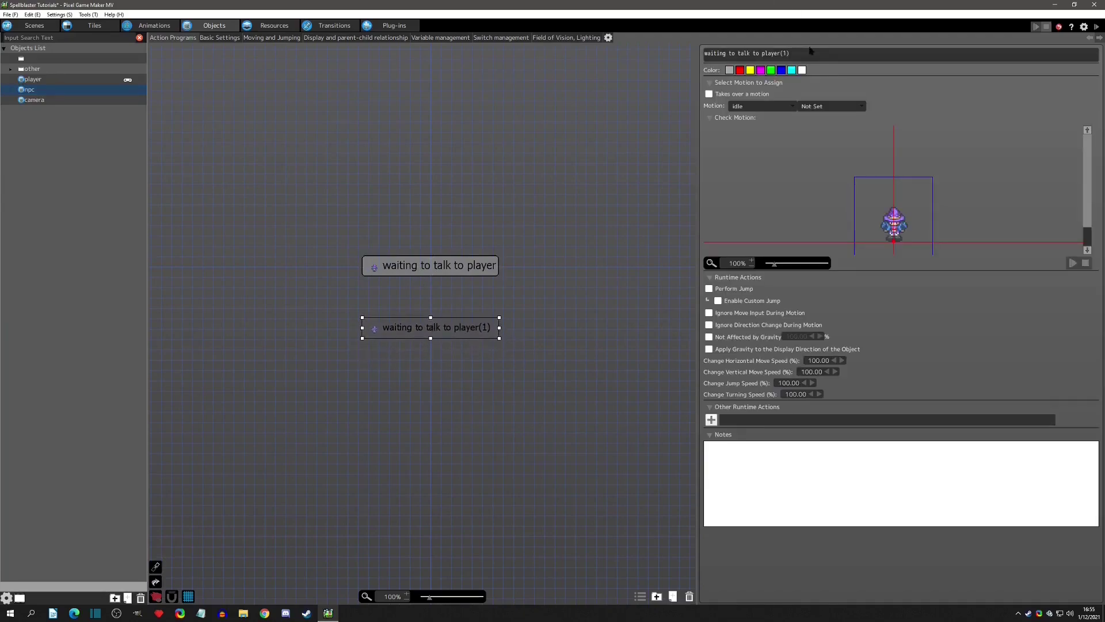
# Rename the copied npc action "move the camera to artifact"
pyautogui.moveTo(811, 52); pyautogui.dragTo(585, 68)
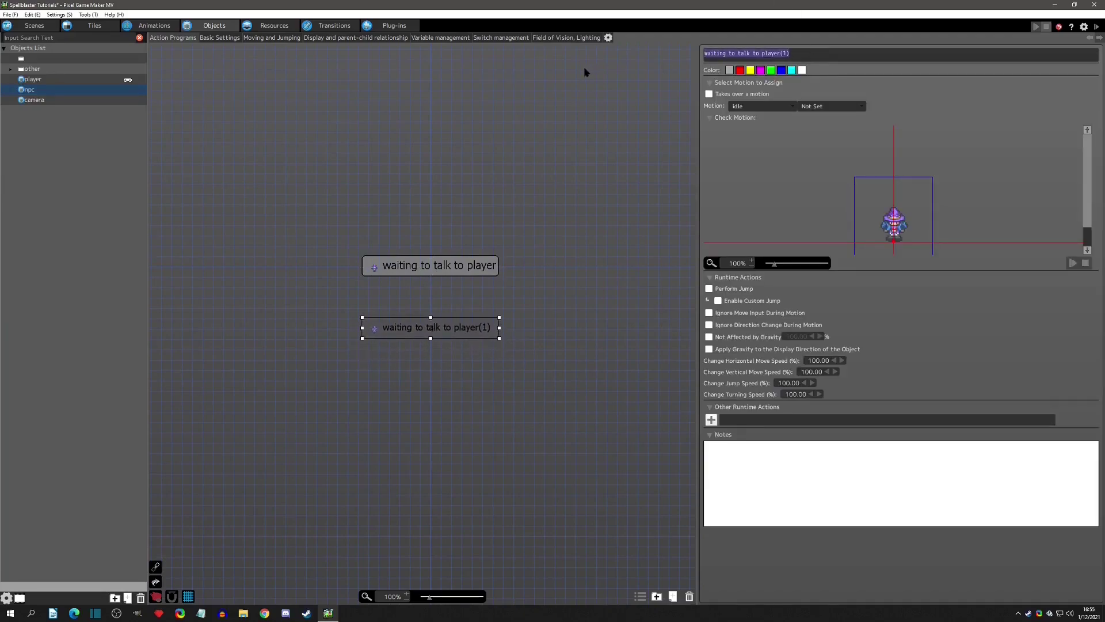
pyautogui.write('m')
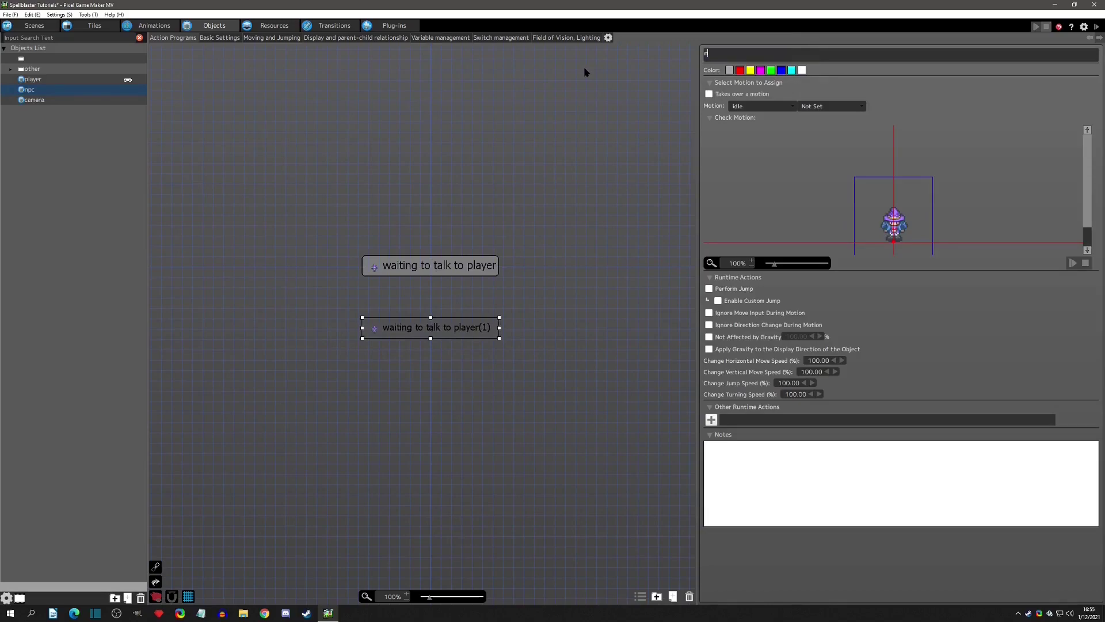
pyautogui.write('ove the camera to artifact')
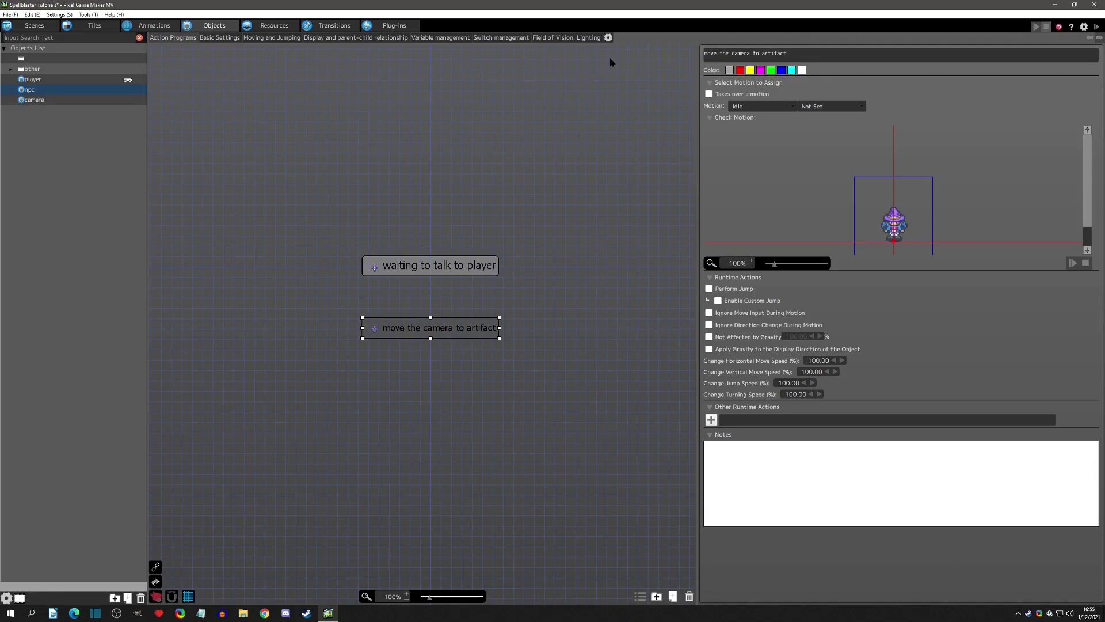
# Link the "waiting to talk to player" action to the "move the camera to artifact" action
pyautogui.click(403, 275)
pyautogui.rightClick(403, 276)
pyautogui.click(410, 286)
pyautogui.click(406, 321)
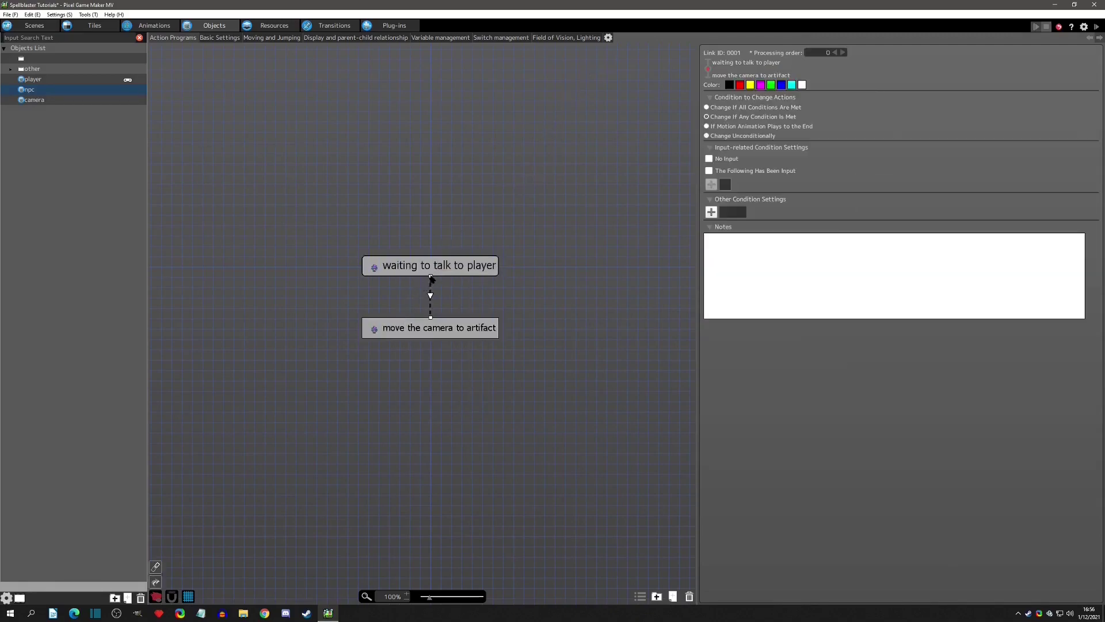
# Add a "Discovered Other Objects" condition to the link, using the in_range field of vision and the All Objects target group
pyautogui.click(712, 214)
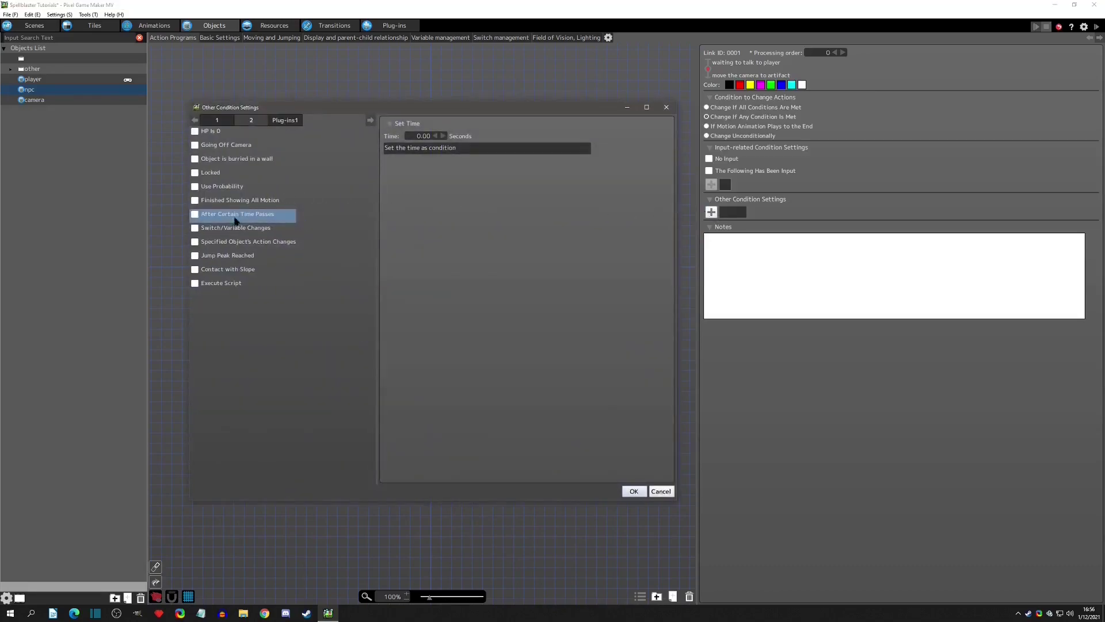
pyautogui.click(217, 121)
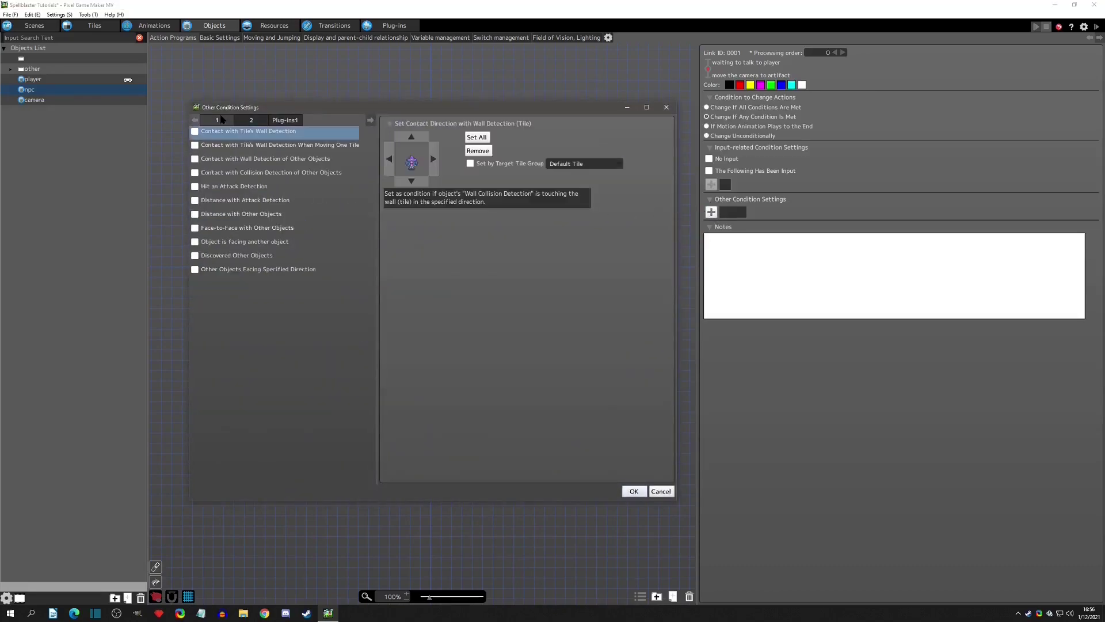
pyautogui.click(195, 255)
pyautogui.click(431, 139)
pyautogui.click(418, 157)
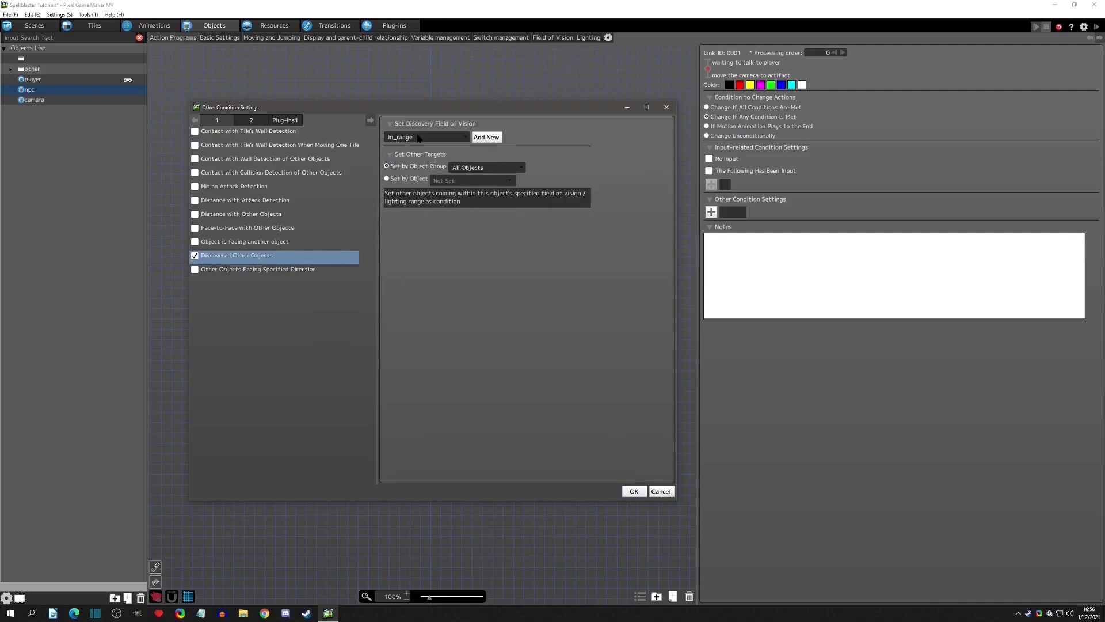
pyautogui.click(464, 168)
pyautogui.click(467, 186)
pyautogui.click(468, 168)
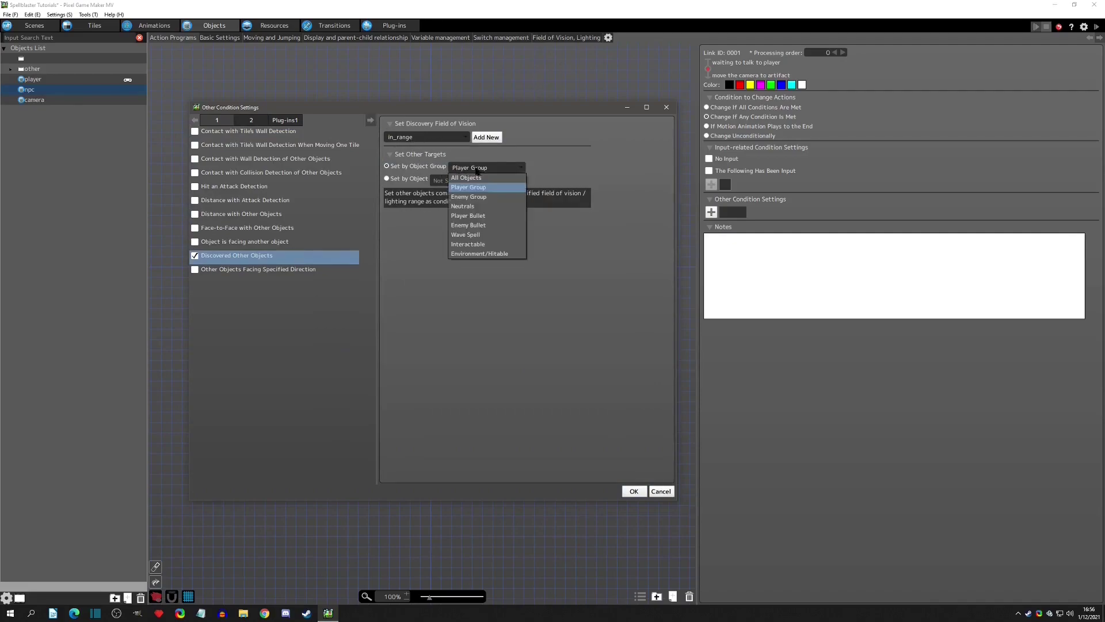
pyautogui.click(476, 180)
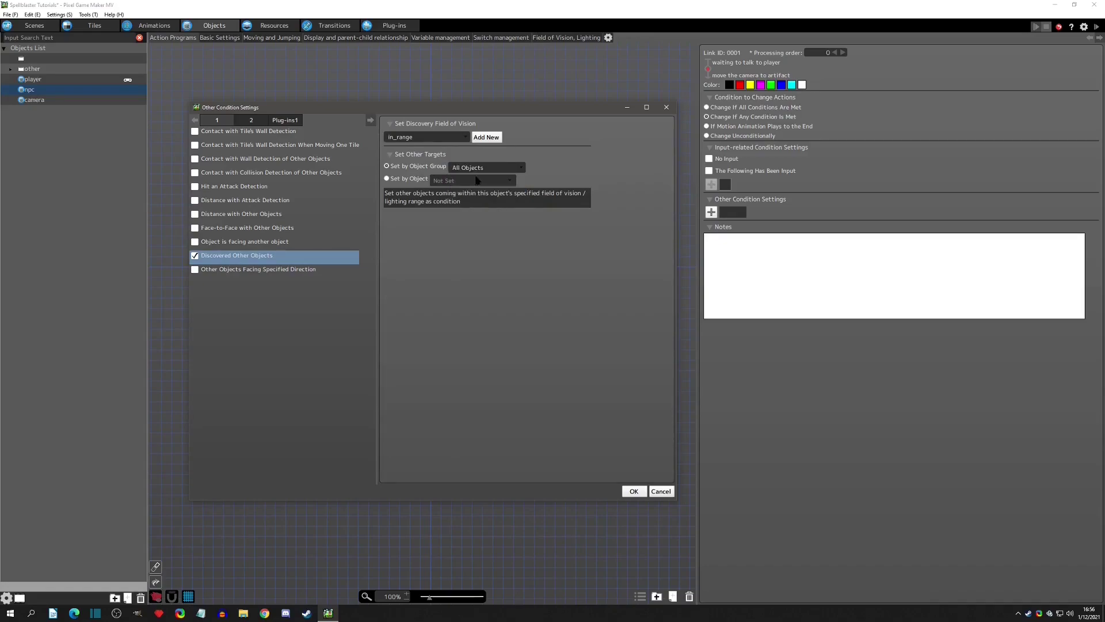
pyautogui.click(633, 491)
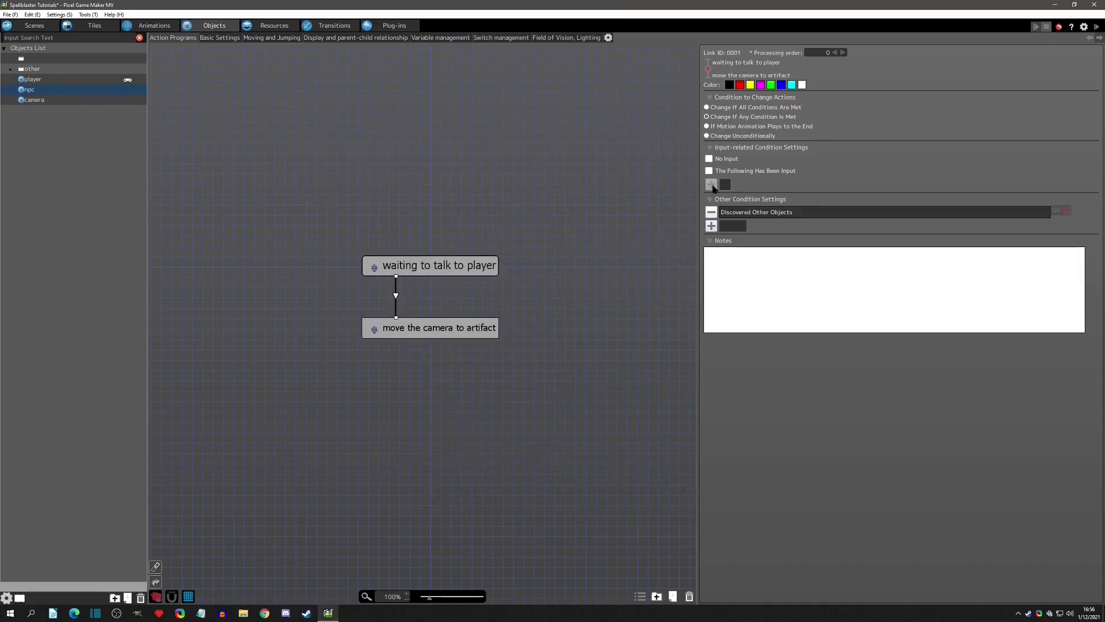
# Add an input condition to the link for control key A with the On Press trigger
pyautogui.click(712, 184)
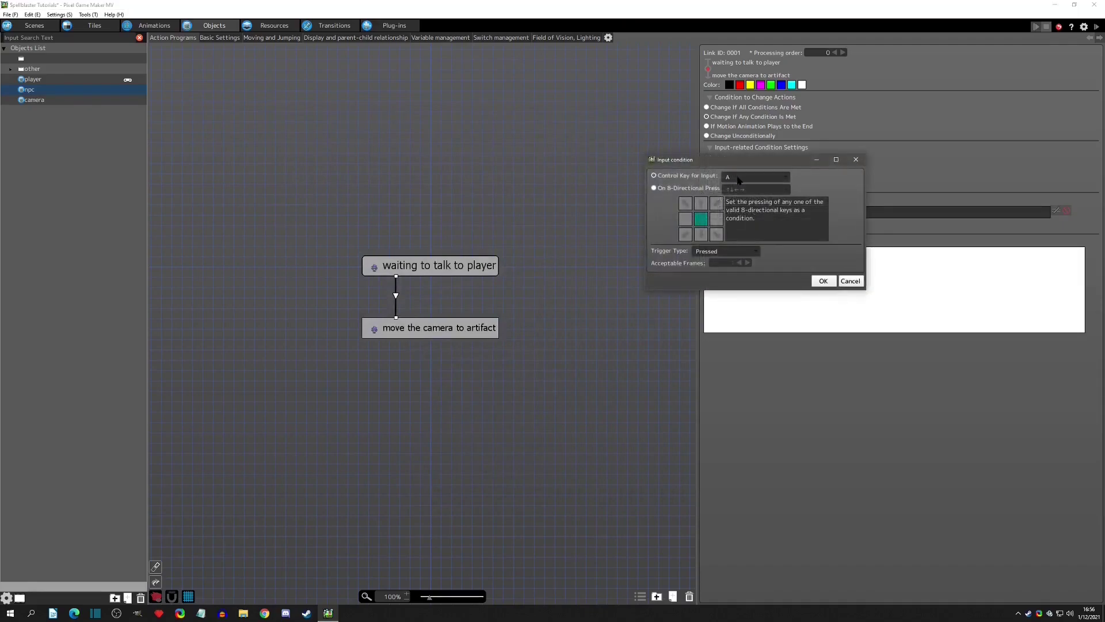
pyautogui.click(726, 251)
pyautogui.click(717, 262)
pyautogui.click(824, 281)
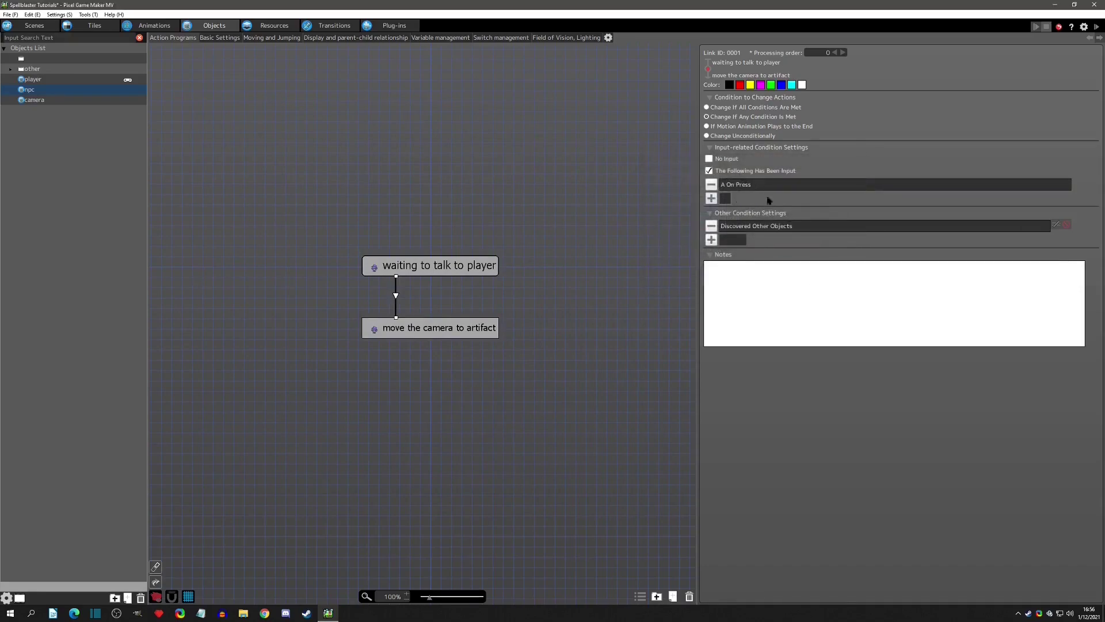